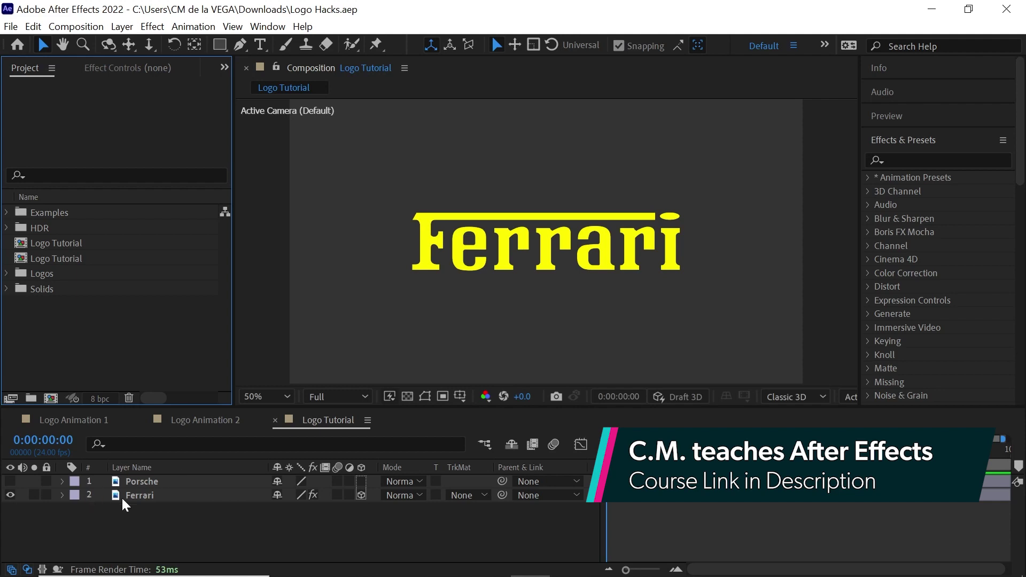
Step: Apply Optics Compensation from Effect > Distort to the Ferrari layer
{"action": "left_click", "coordinate": [155, 496]}
{"action": "left_click", "coordinate": [152, 27]}
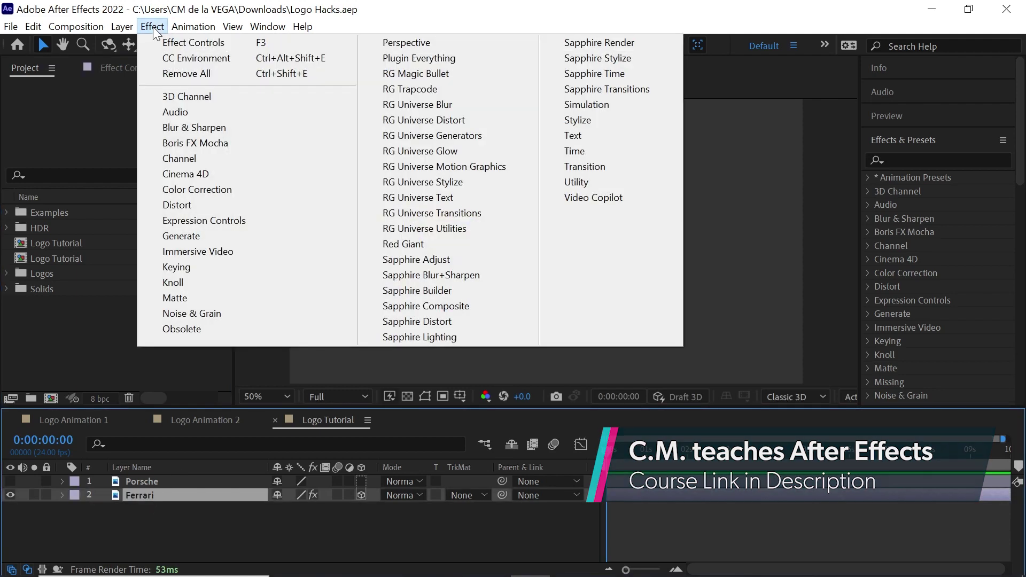
{"action": "mouse_move", "coordinate": [202, 207]}
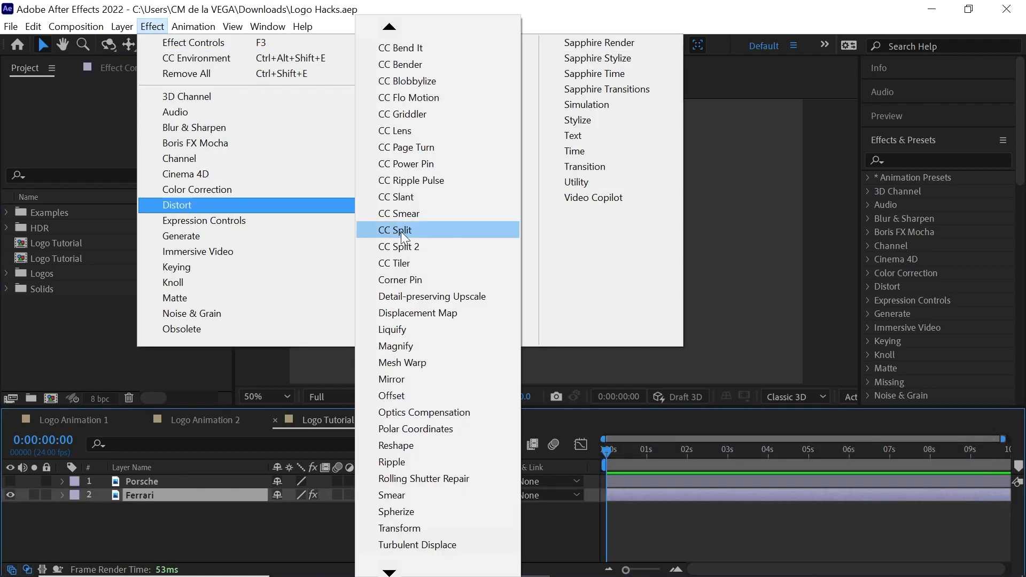
{"action": "left_click", "coordinate": [425, 413]}
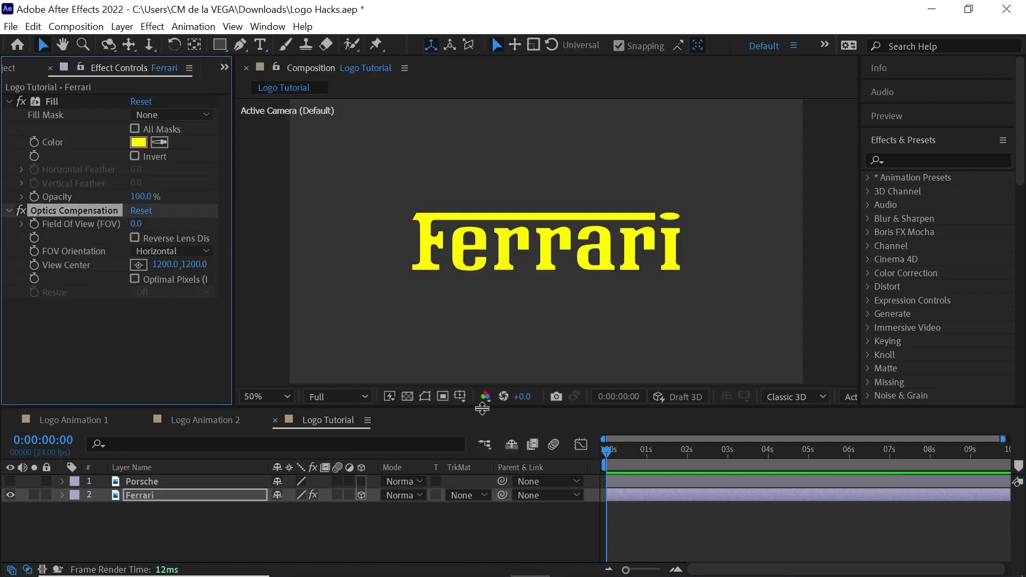
Step: Set Optics Compensation FOV to 63.8, enable Reverse Lens Distortion, and set Resize to Max 2X
{"action": "left_click_drag", "start_coordinate": [233, 188], "coordinate": [274, 188]}
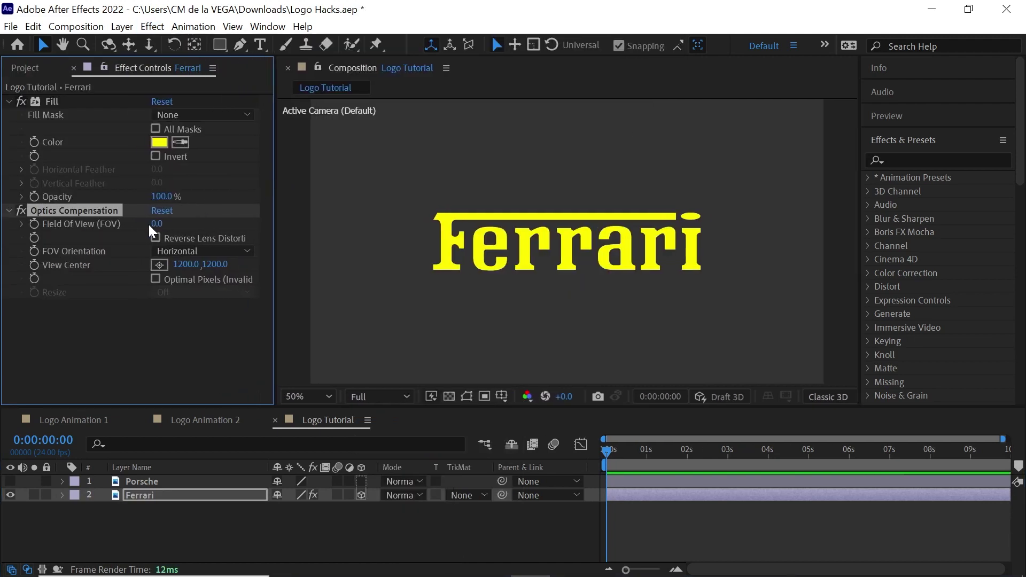
{"action": "left_click_drag", "start_coordinate": [158, 228], "coordinate": [655, 212]}
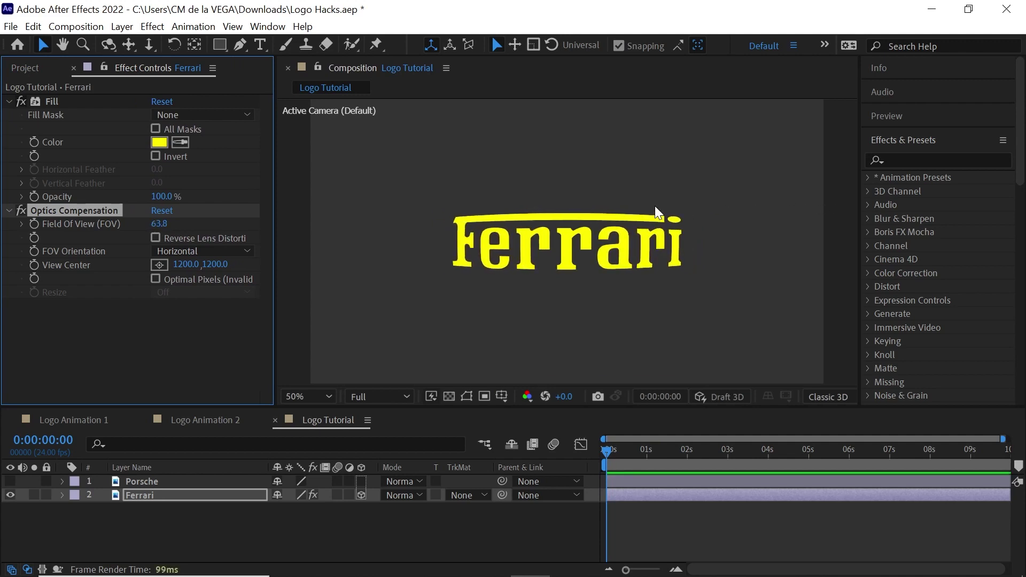
{"action": "left_click", "coordinate": [156, 237]}
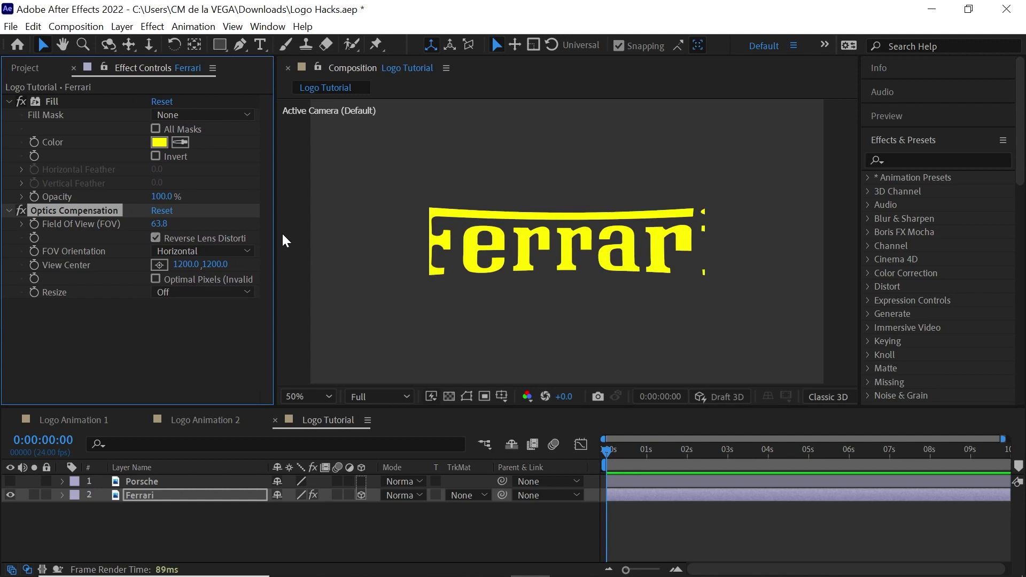
{"action": "left_click_drag", "start_coordinate": [275, 235], "coordinate": [311, 235]}
{"action": "left_click", "coordinate": [222, 292]}
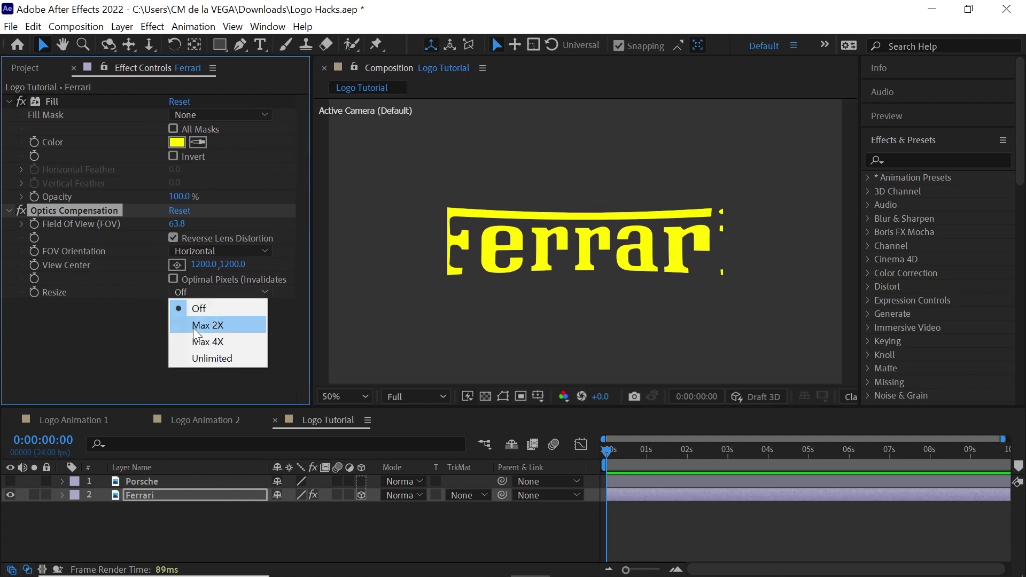
{"action": "left_click", "coordinate": [229, 326]}
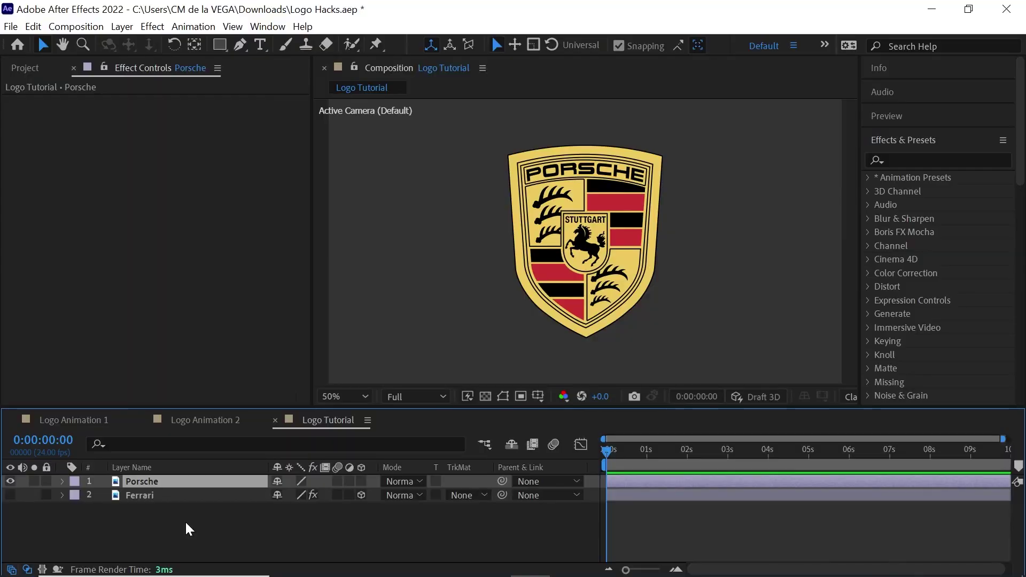
Step: Search 'cc ligh' in Effects & Presets and apply CC Light Sweep to the Porsche crest
{"action": "left_click", "coordinate": [911, 160]}
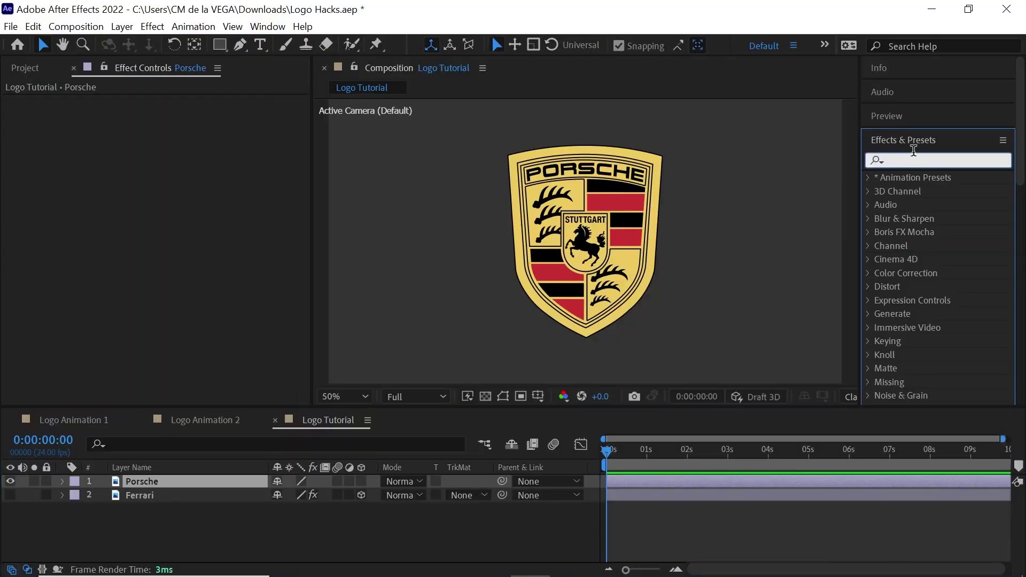
{"action": "type", "text": "cc light"}
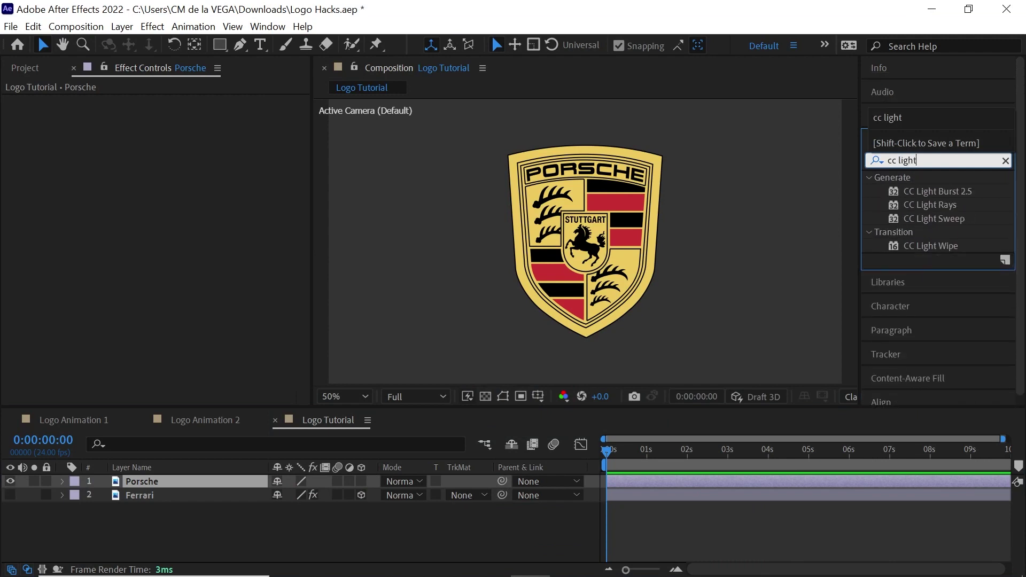
{"action": "left_click_drag", "start_coordinate": [935, 219], "coordinate": [589, 228]}
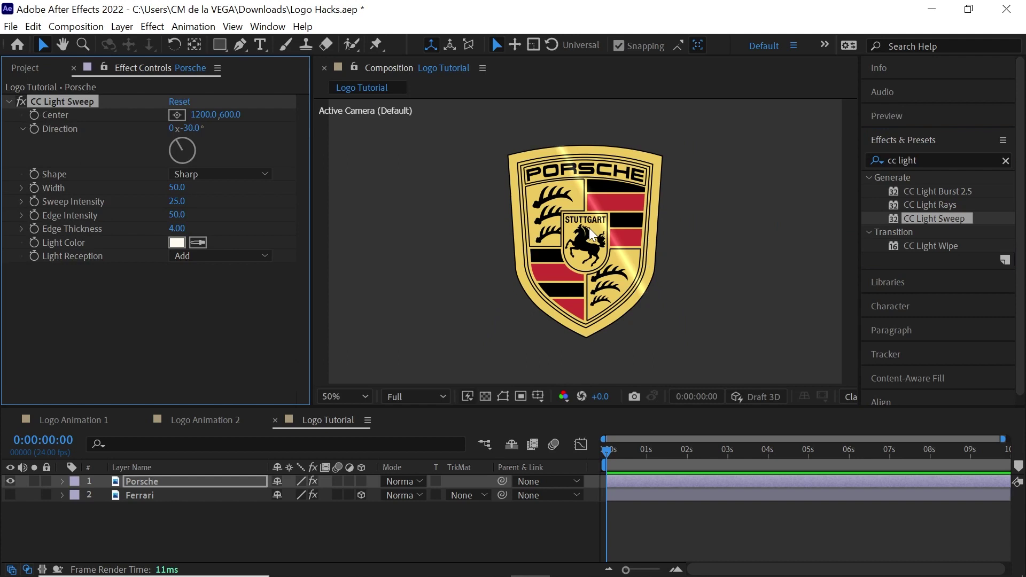
Step: Set the sweep to Smooth shape, Width 100, Sweep Intensity 40, Center X -440
{"action": "left_click", "coordinate": [192, 175]}
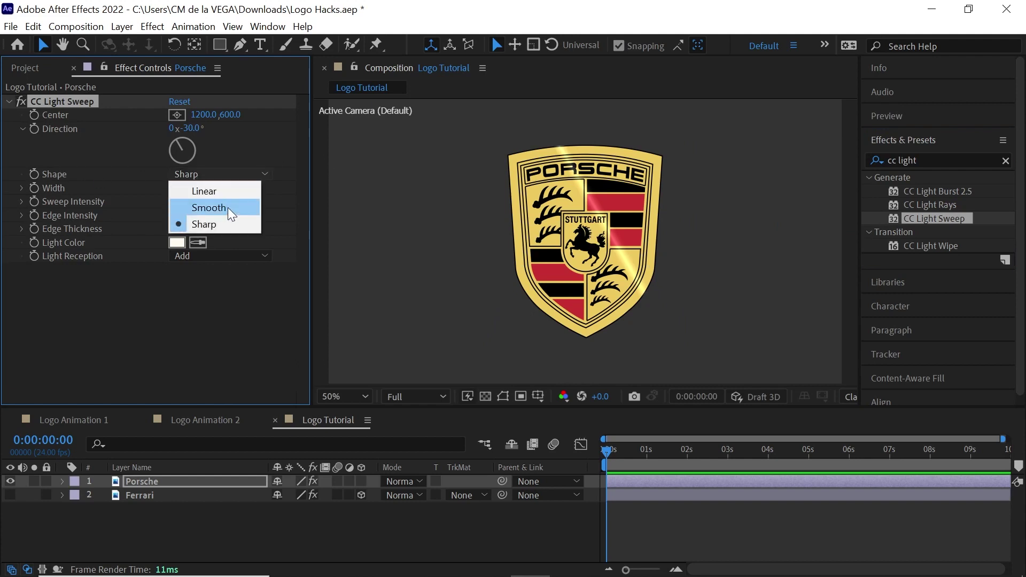
{"action": "left_click", "coordinate": [212, 209]}
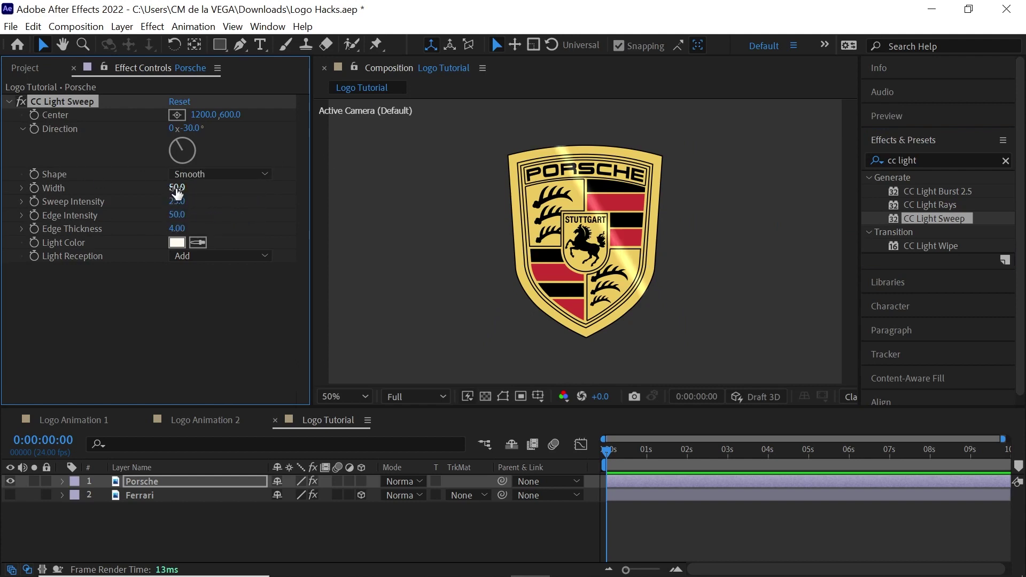
{"action": "left_click", "coordinate": [176, 187]}
{"action": "type", "text": "100"}
{"action": "key", "text": "Return"}
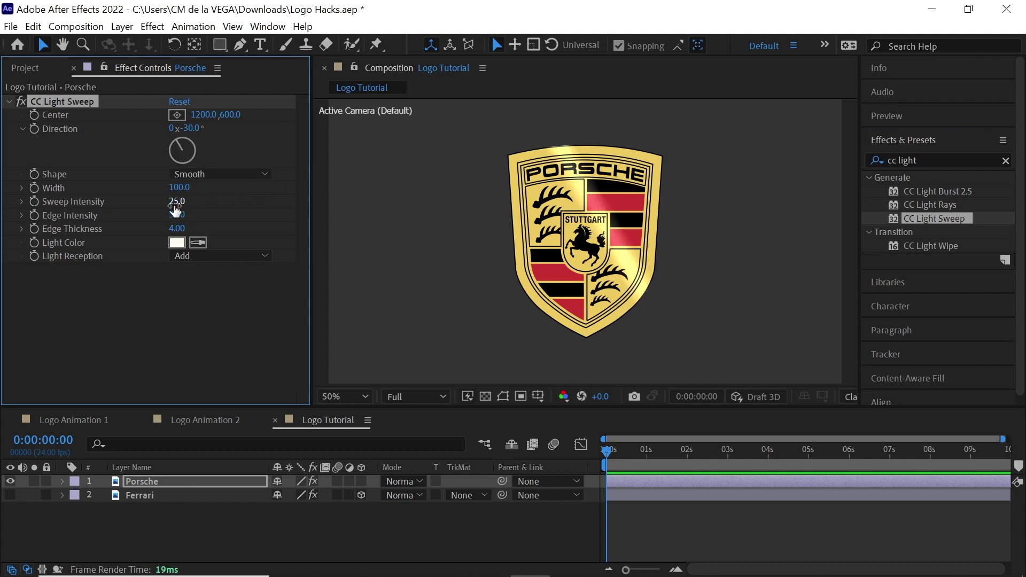
{"action": "left_click", "coordinate": [178, 201]}
{"action": "type", "text": "40"}
{"action": "key", "text": "Return"}
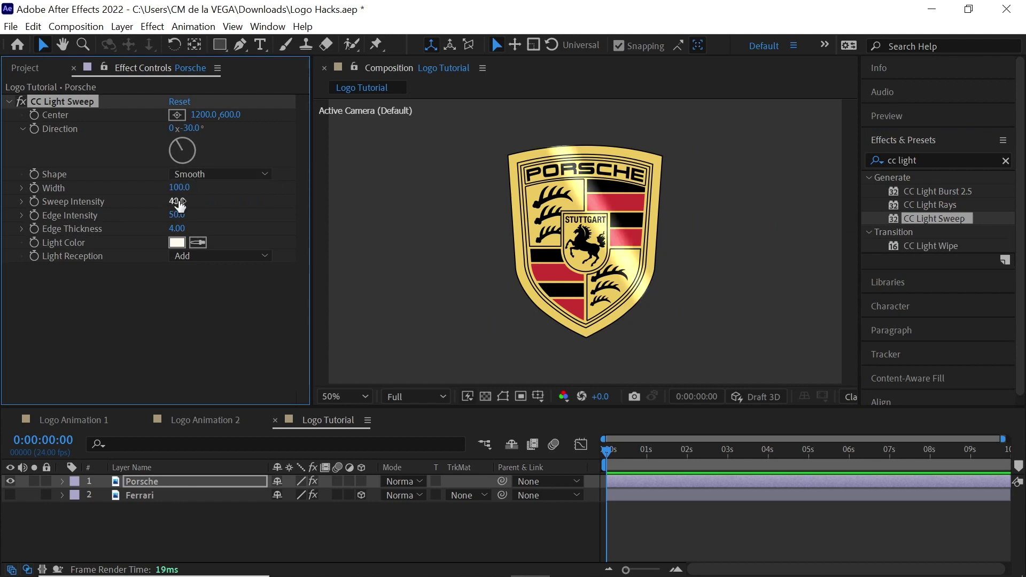
{"action": "mouse_move", "coordinate": [204, 114]}
{"action": "left_mouse_down"}
{"action": "mouse_move", "coordinate": [146, 117]}
{"action": "mouse_move", "coordinate": [184, 115]}
{"action": "left_mouse_up"}
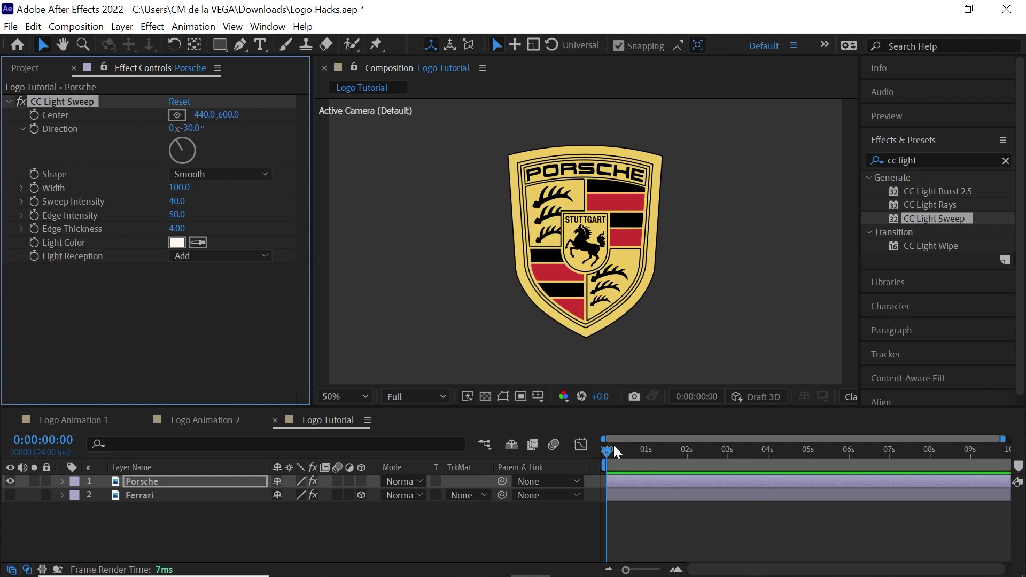
Step: Keyframe the sweep Center from -440 at 0s to 2070 at 5s, then preview
{"action": "left_click", "coordinate": [150, 487]}
{"action": "left_click", "coordinate": [38, 119]}
{"action": "key", "text": "u"}
{"action": "left_click", "coordinate": [809, 459]}
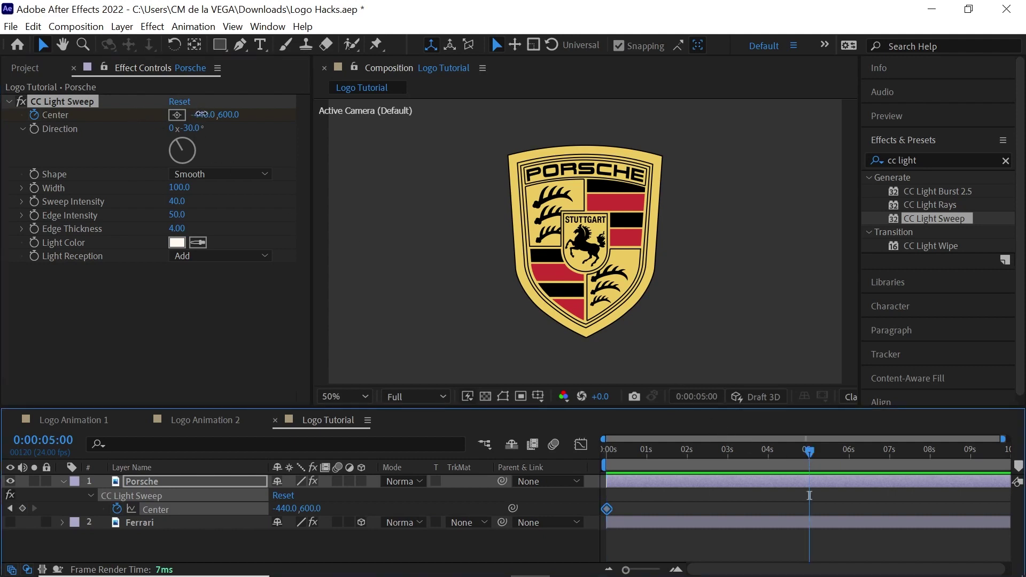
{"action": "left_click_drag", "start_coordinate": [200, 114], "coordinate": [401, 111]}
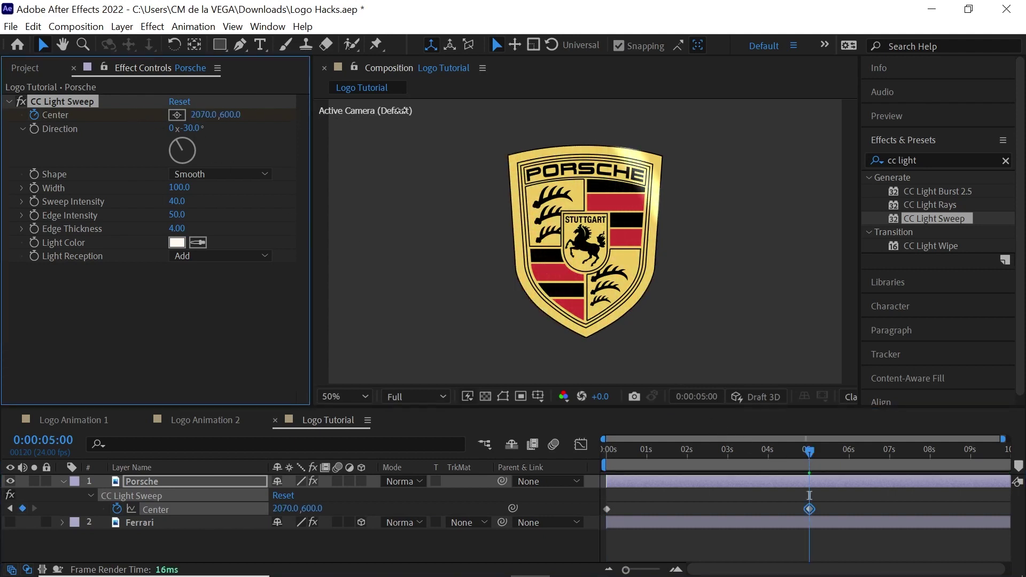
{"action": "left_click_drag", "start_coordinate": [658, 467], "coordinate": [588, 462]}
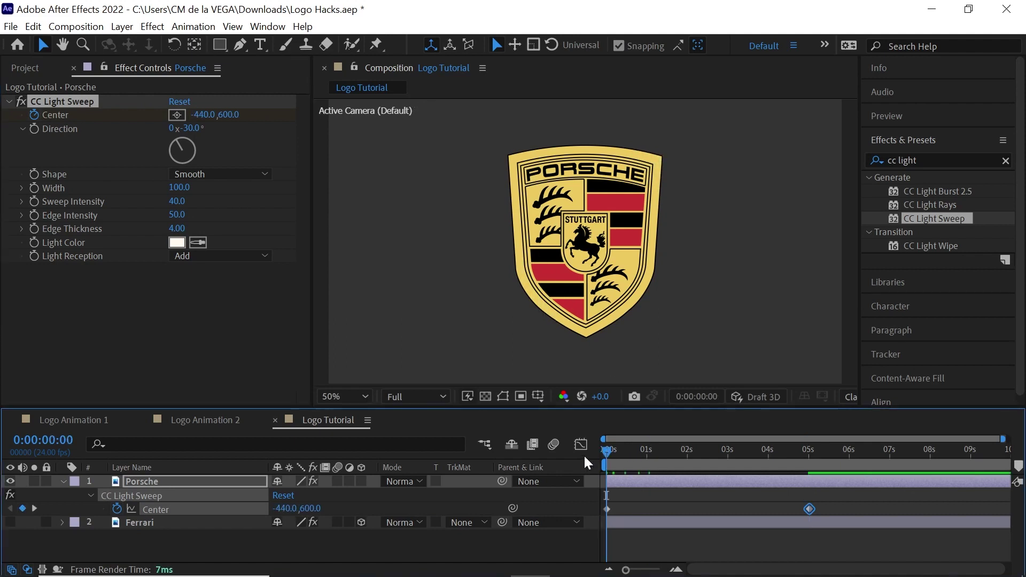
{"action": "key", "text": "space"}
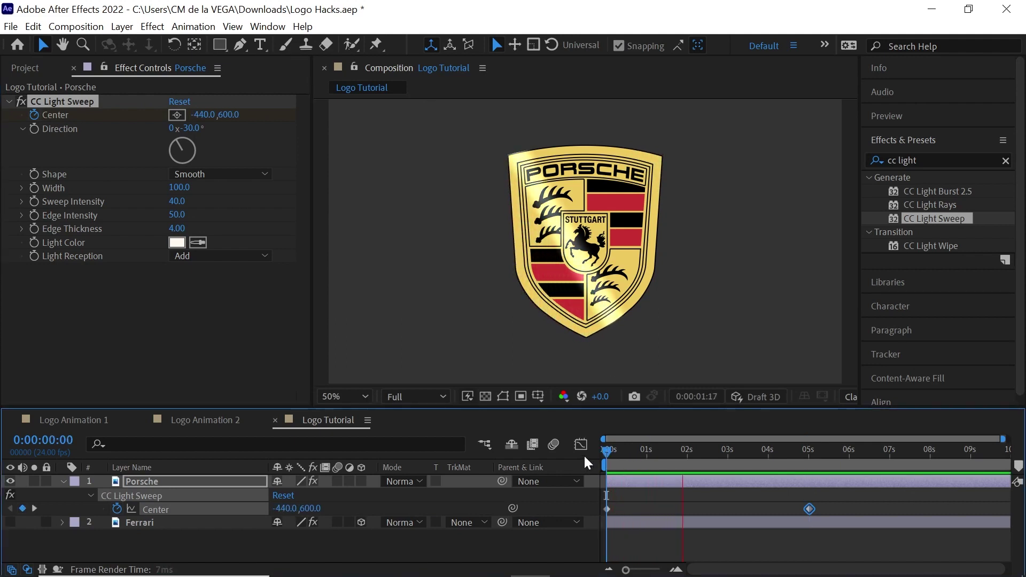
{"action": "key", "text": "space"}
Step: Sample the Light Color from the crest, lighten it to pale gold EFDB9E, and replay
{"action": "left_click", "coordinate": [198, 243]}
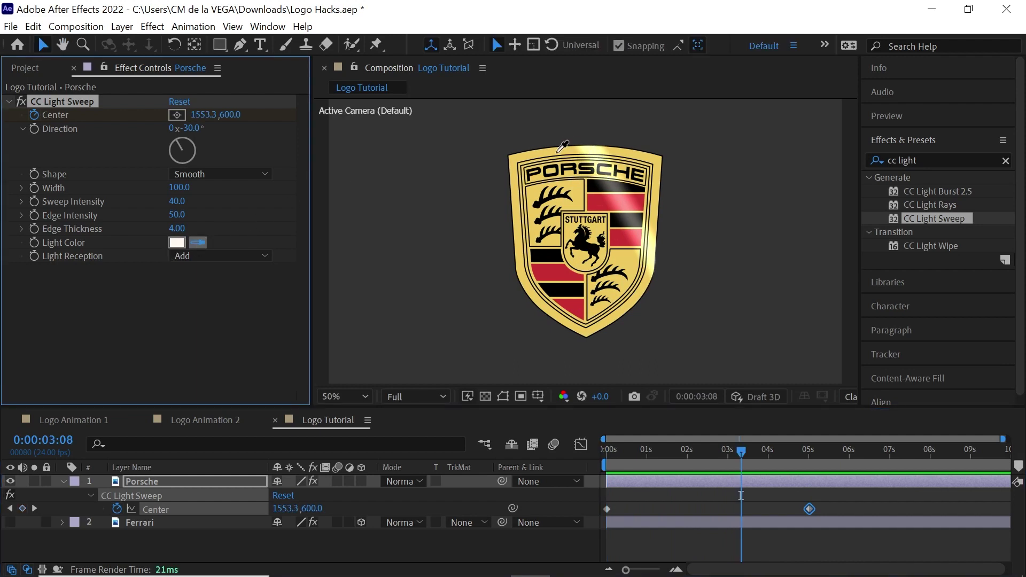
{"action": "left_click", "coordinate": [558, 151]}
{"action": "left_click", "coordinate": [178, 242]}
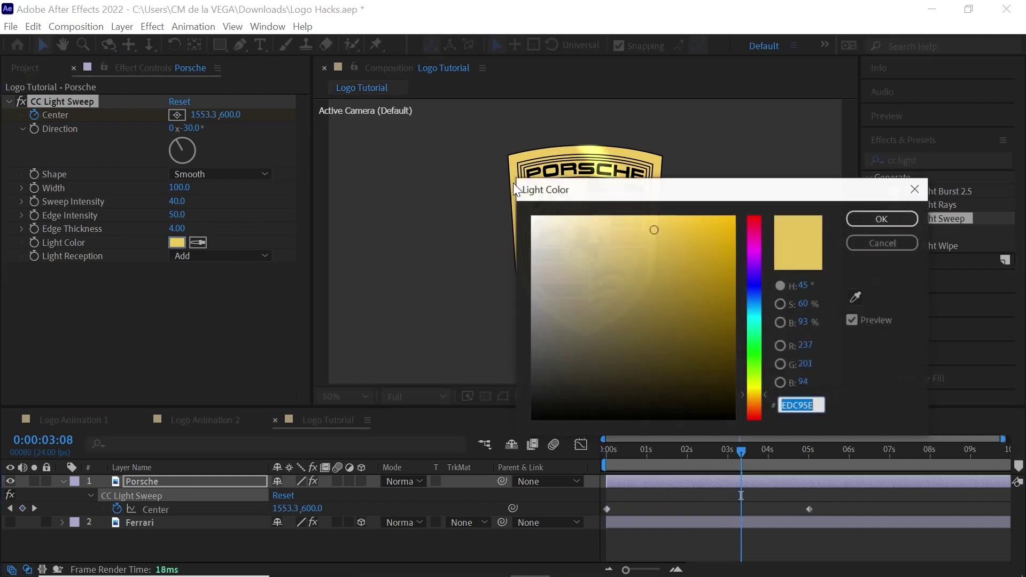
{"action": "left_click_drag", "start_coordinate": [623, 222], "coordinate": [576, 229]}
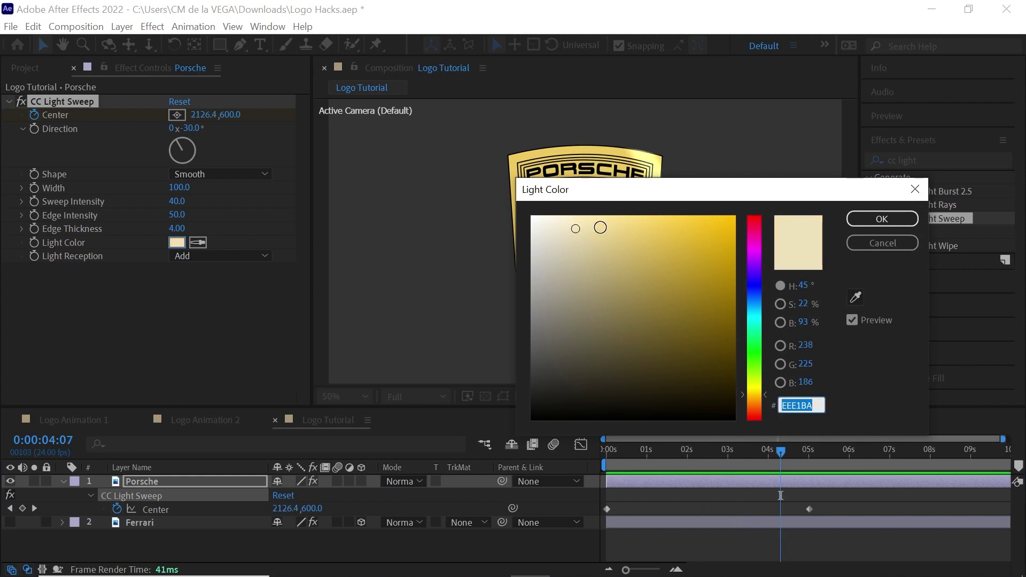
{"action": "left_click", "coordinate": [600, 228]}
{"action": "left_click", "coordinate": [882, 218]}
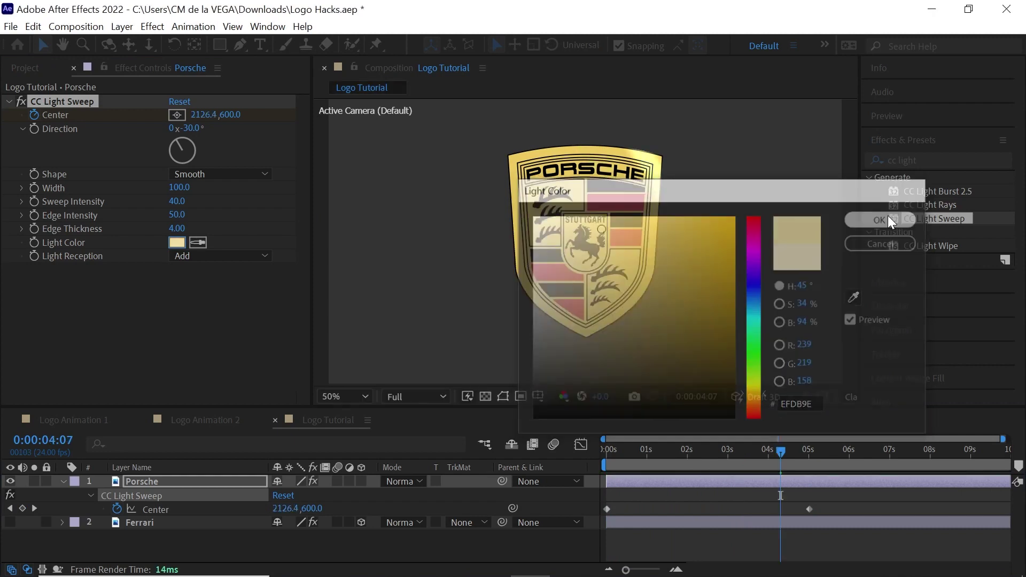
{"action": "left_click_drag", "start_coordinate": [614, 452], "coordinate": [671, 441]}
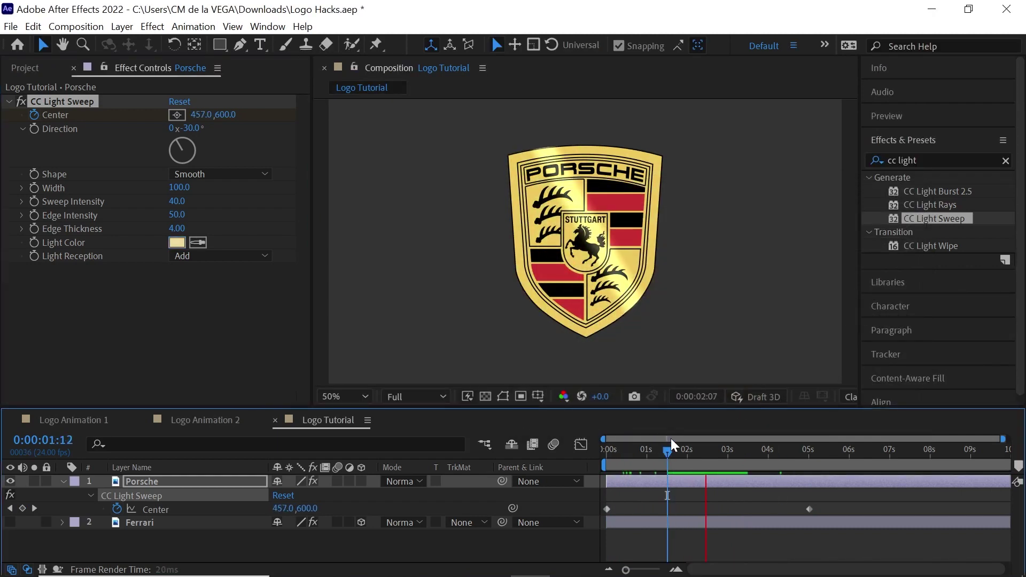
{"action": "key", "text": "space"}
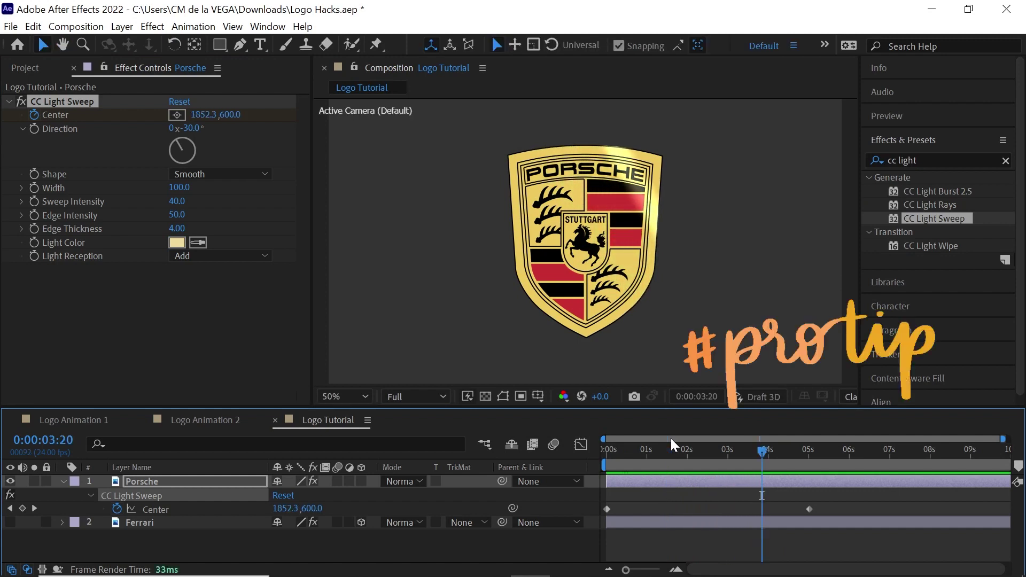
Step: Duplicate the Porsche layer and delete CC Light Sweep from the original
{"action": "key", "text": "ctrl+d"}
{"action": "left_click", "coordinate": [161, 491]}
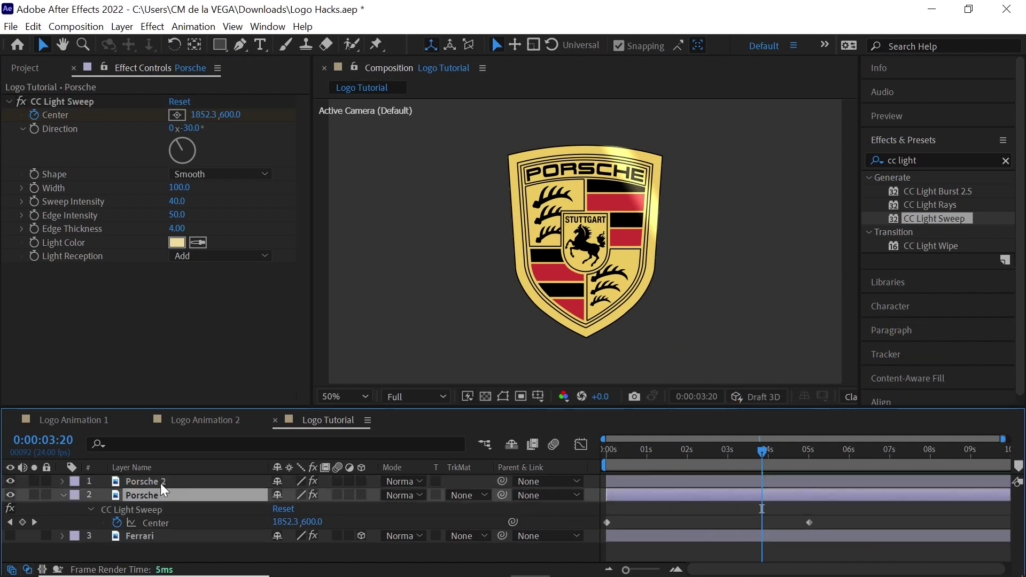
{"action": "left_click", "coordinate": [68, 102]}
{"action": "key", "text": "Delete"}
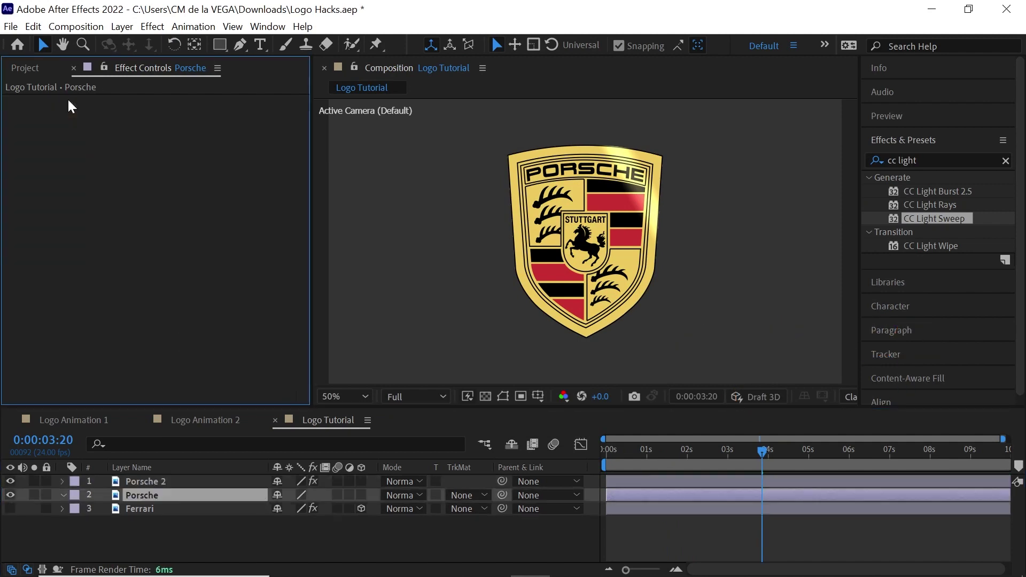
Step: Solo Porsche 2 and set its sweep Light Reception to Cutout
{"action": "left_click", "coordinate": [166, 483]}
{"action": "left_click", "coordinate": [33, 481]}
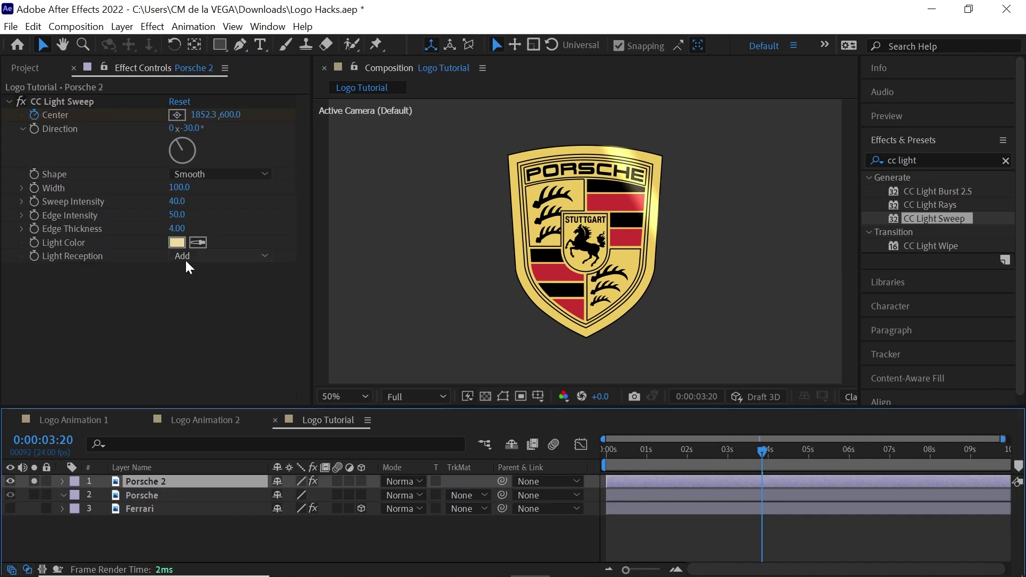
{"action": "left_click", "coordinate": [63, 259]}
{"action": "left_click", "coordinate": [210, 258]}
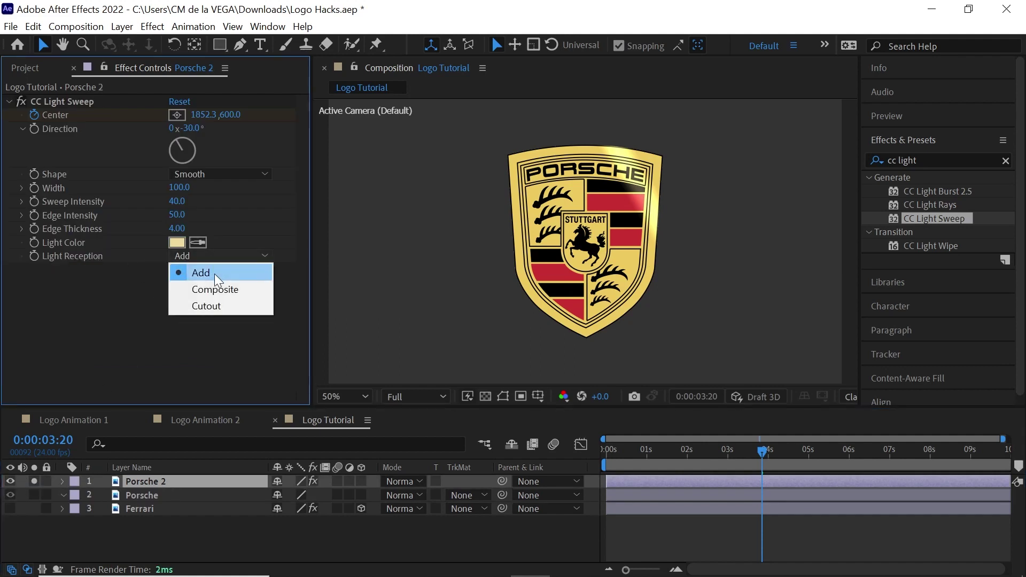
{"action": "left_click", "coordinate": [206, 306]}
{"action": "left_click_drag", "start_coordinate": [741, 458], "coordinate": [688, 455]}
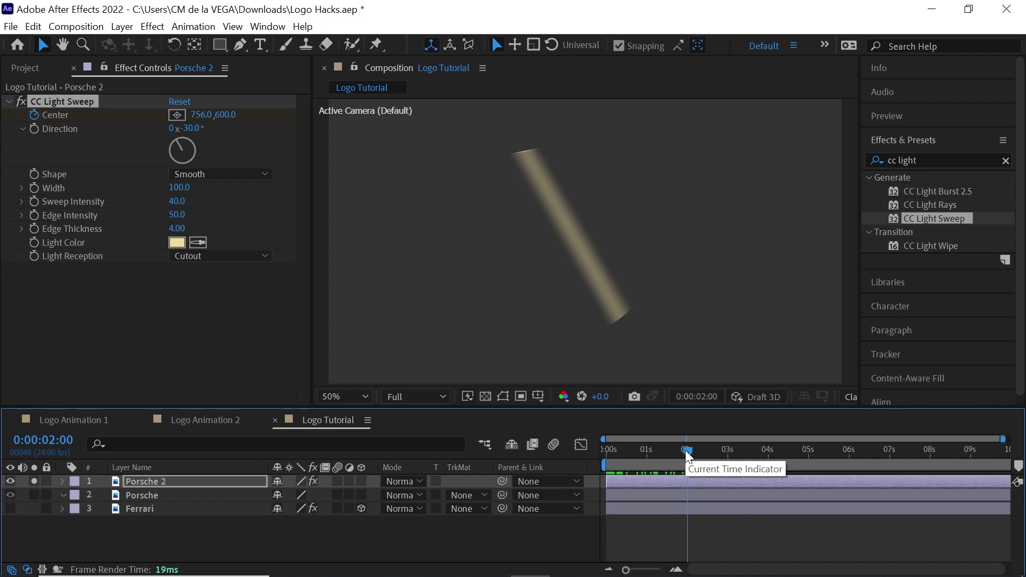
Step: Apply Trapcode Starglow to Porsche 2 with the White Star preset and Boost Light 5
{"action": "left_click", "coordinate": [152, 26]}
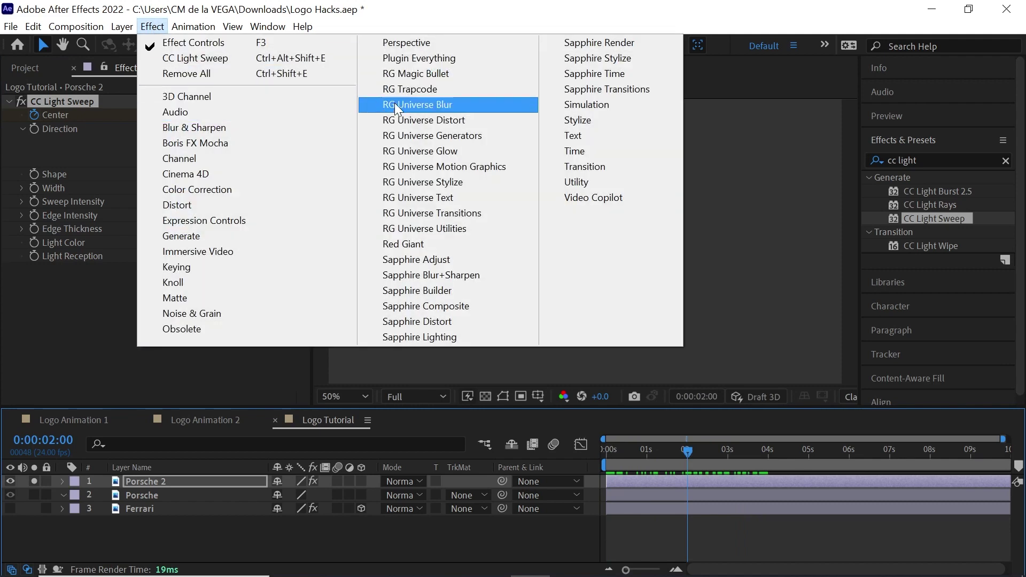
{"action": "mouse_move", "coordinate": [413, 91]}
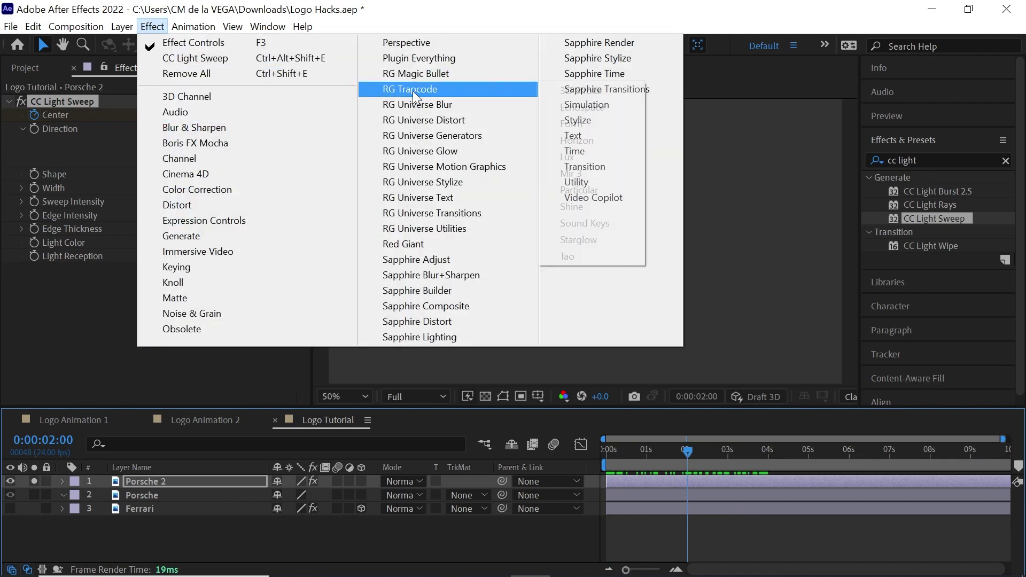
{"action": "left_click", "coordinate": [583, 245]}
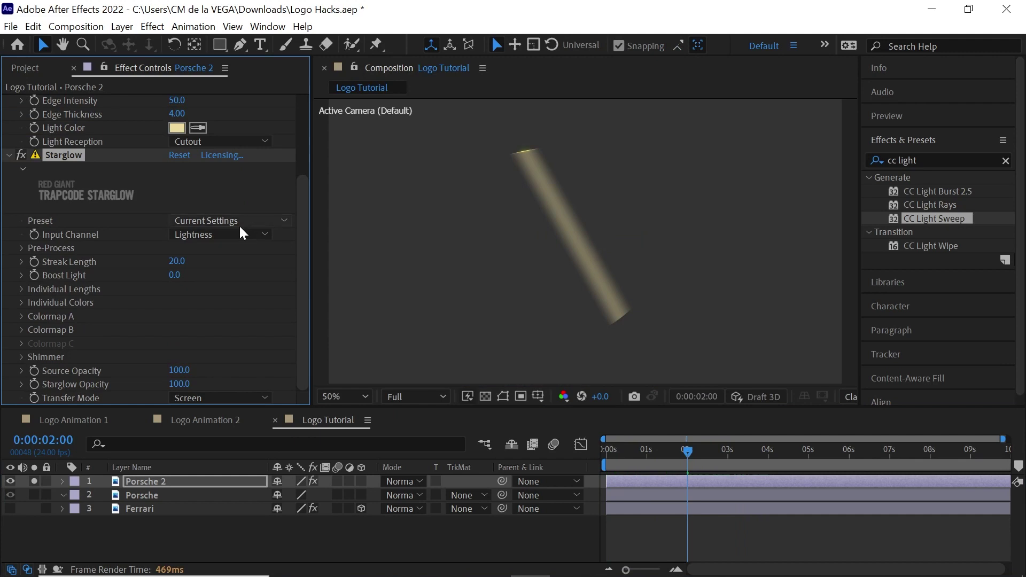
{"action": "left_click", "coordinate": [225, 238]}
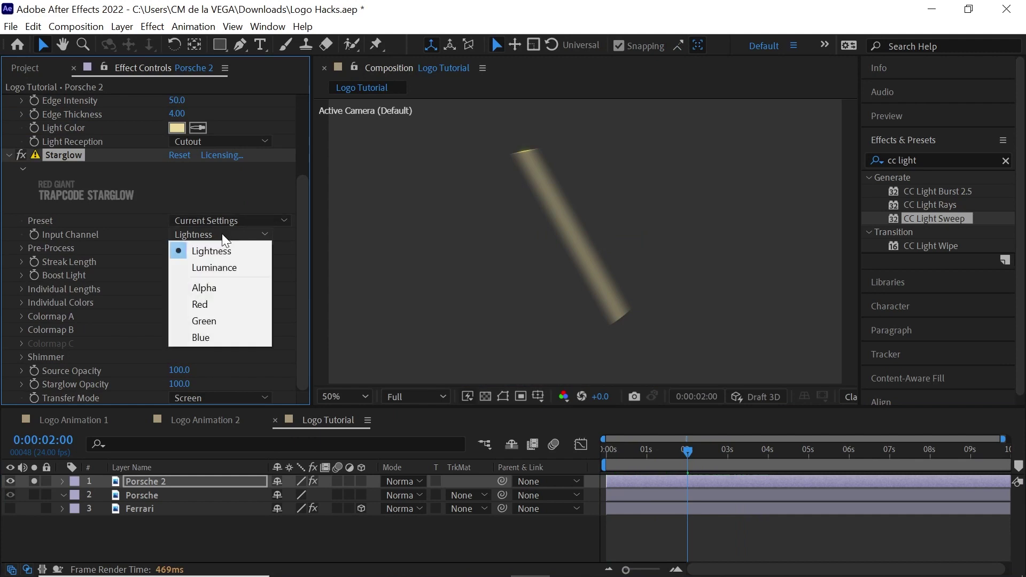
{"action": "left_click", "coordinate": [235, 221]}
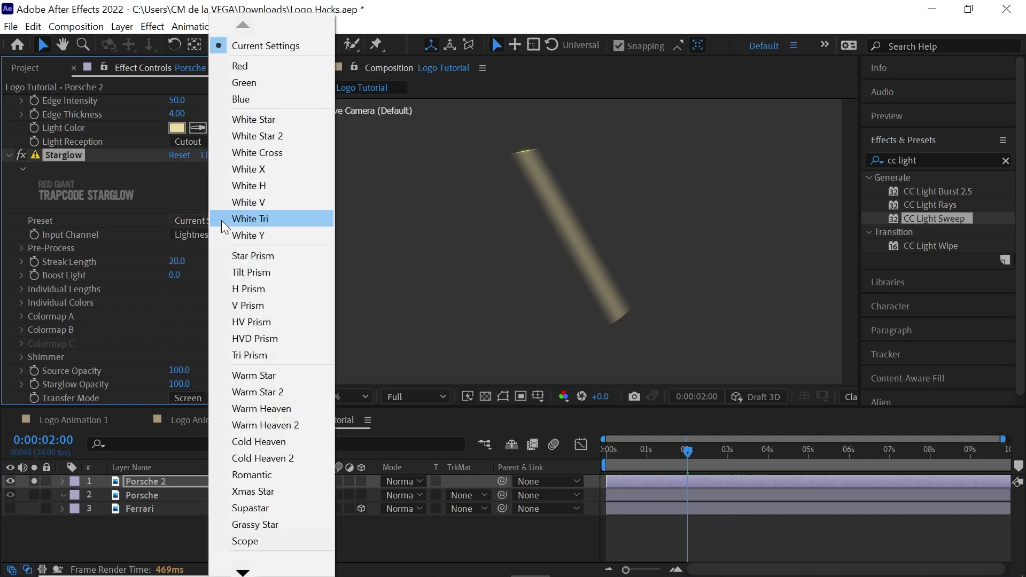
{"action": "left_click", "coordinate": [271, 120]}
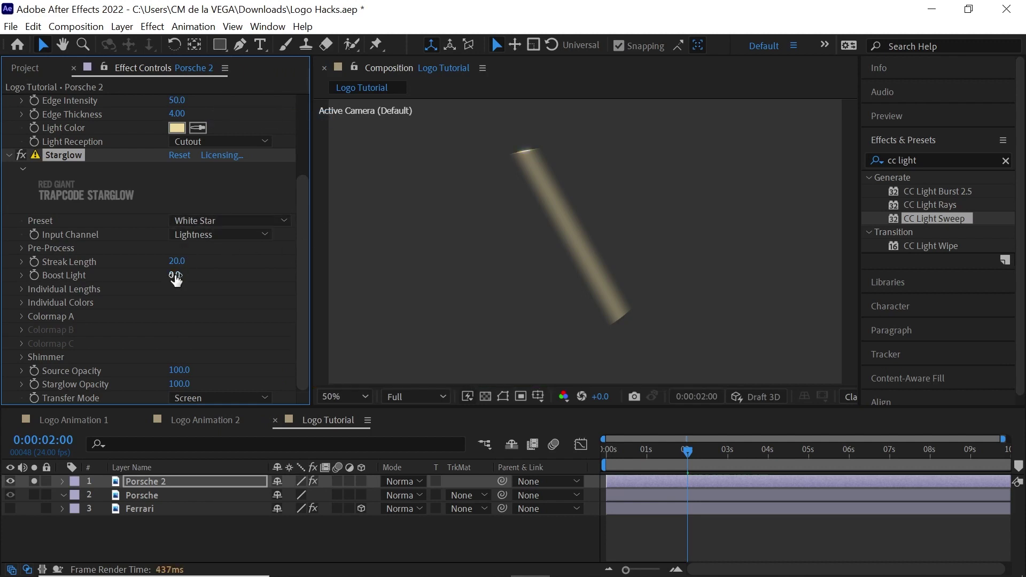
{"action": "left_click", "coordinate": [176, 275]}
{"action": "type", "text": "5"}
{"action": "key", "text": "Return"}
Step: Turn off Solo and inspect the glint on the crest at 100% zoom
{"action": "left_click", "coordinate": [34, 481]}
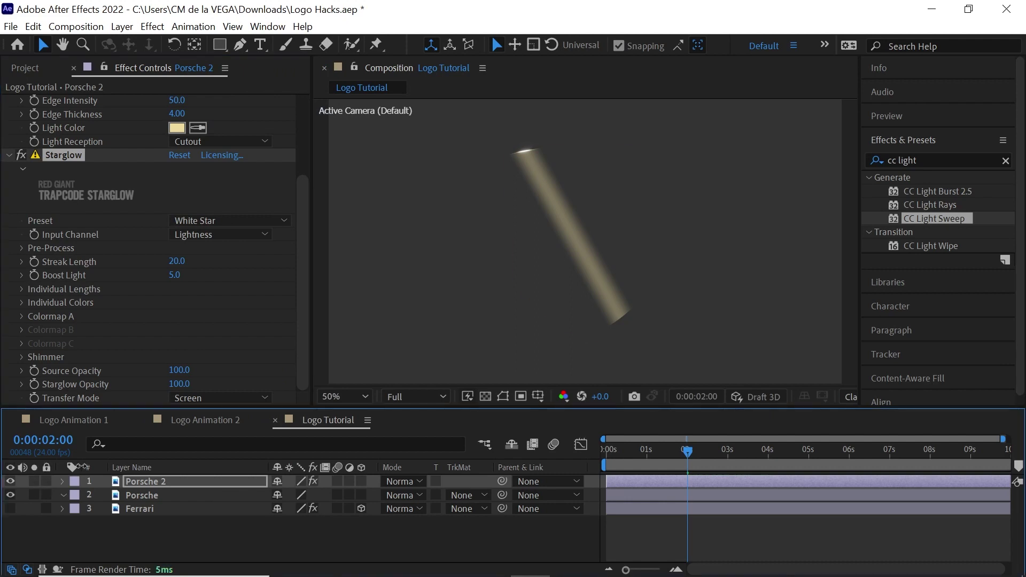
{"action": "mouse_move", "coordinate": [671, 463]}
{"action": "left_mouse_down"}
{"action": "mouse_move", "coordinate": [643, 461]}
{"action": "mouse_move", "coordinate": [670, 463]}
{"action": "left_mouse_up"}
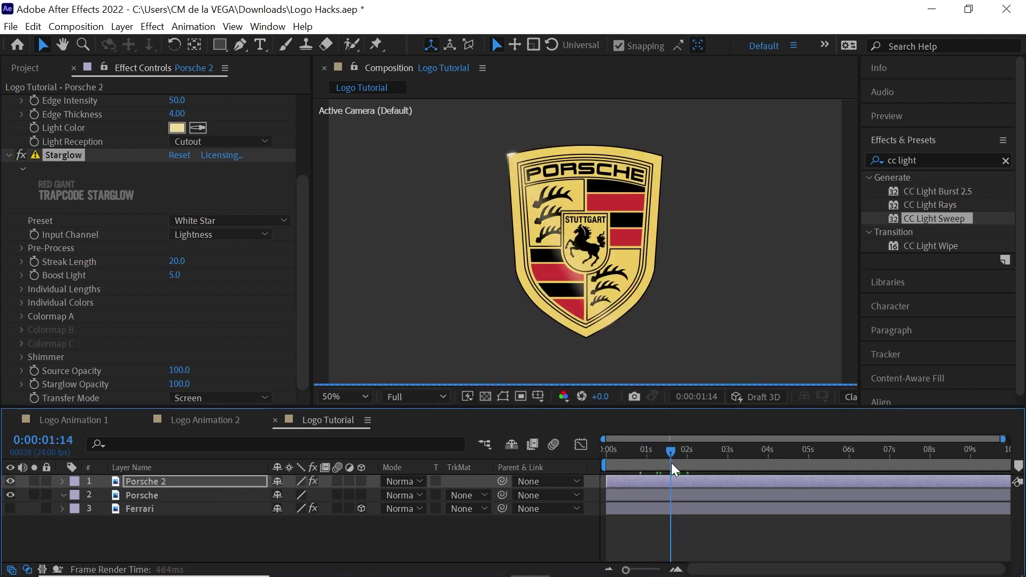
{"action": "key", "text": "period"}
{"action": "left_click_drag", "start_coordinate": [596, 198], "coordinate": [622, 319]}
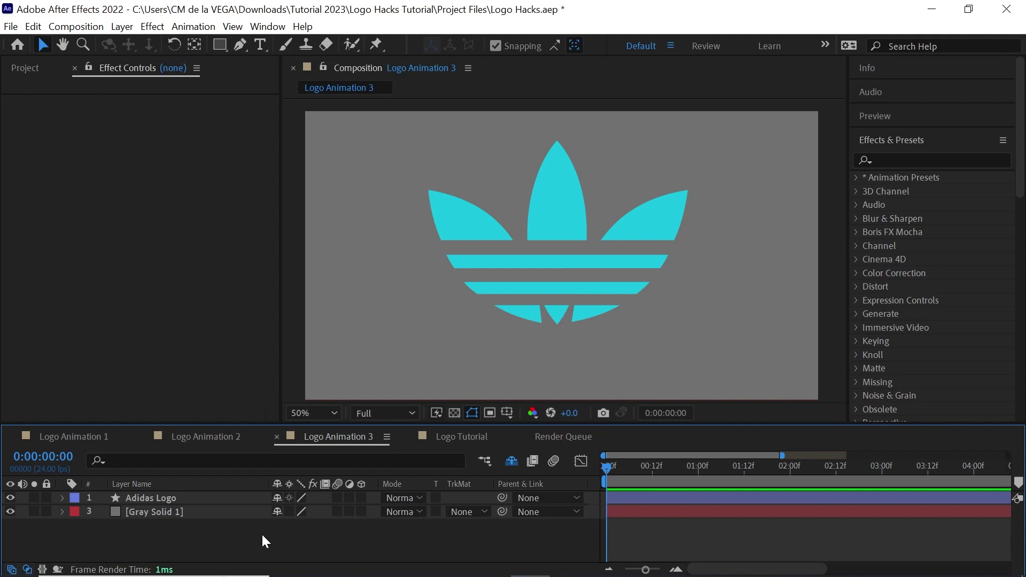
Step: Duplicate the Adidas Logo layer, move it below the original, and rename it Shadow
{"action": "left_click", "coordinate": [168, 498]}
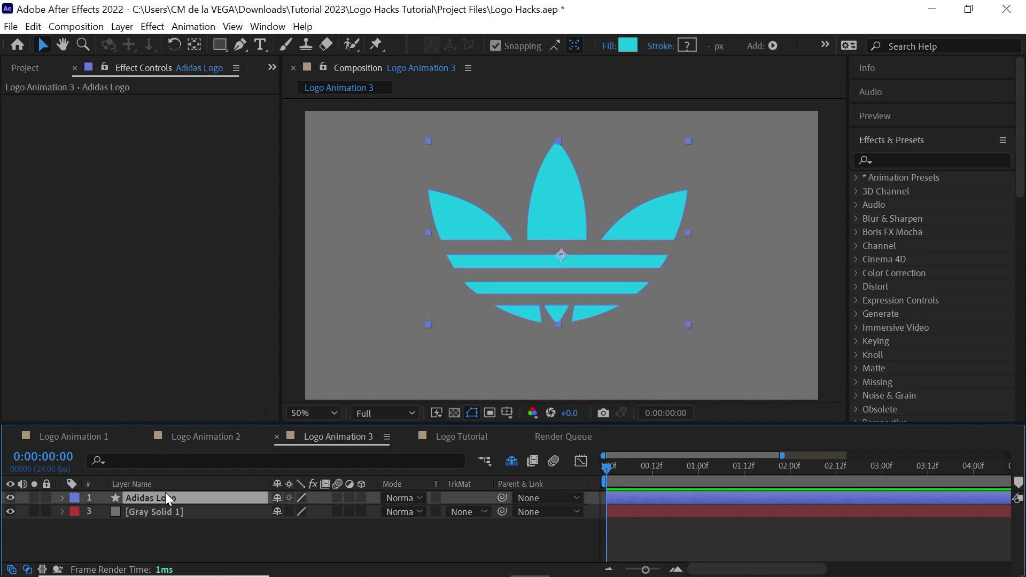
{"action": "key", "text": "ctrl+d"}
{"action": "key", "text": "ctrl+bracketleft"}
{"action": "key", "text": "Return"}
{"action": "type", "text": "Shadow"}
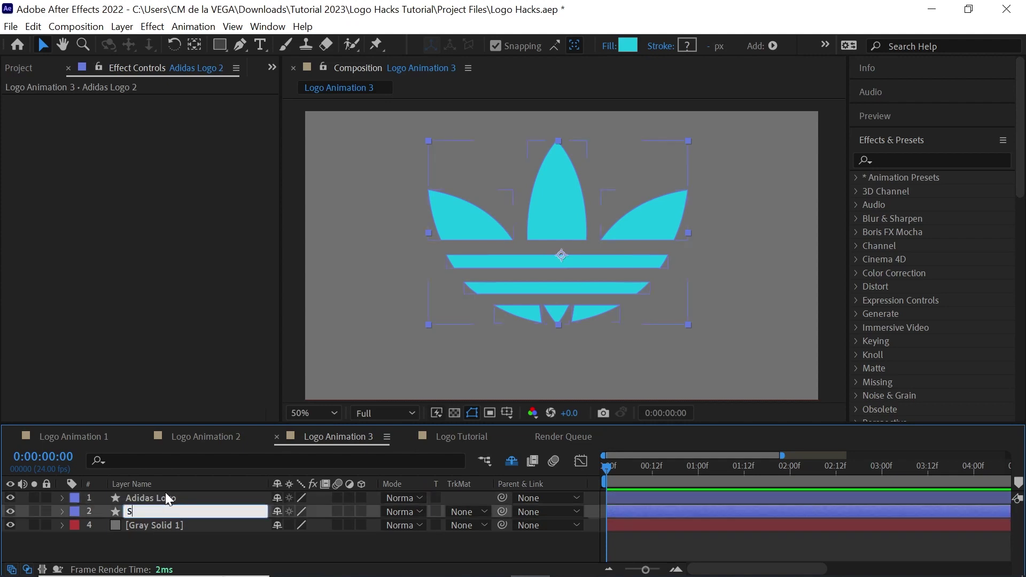
{"action": "key", "text": "Return"}
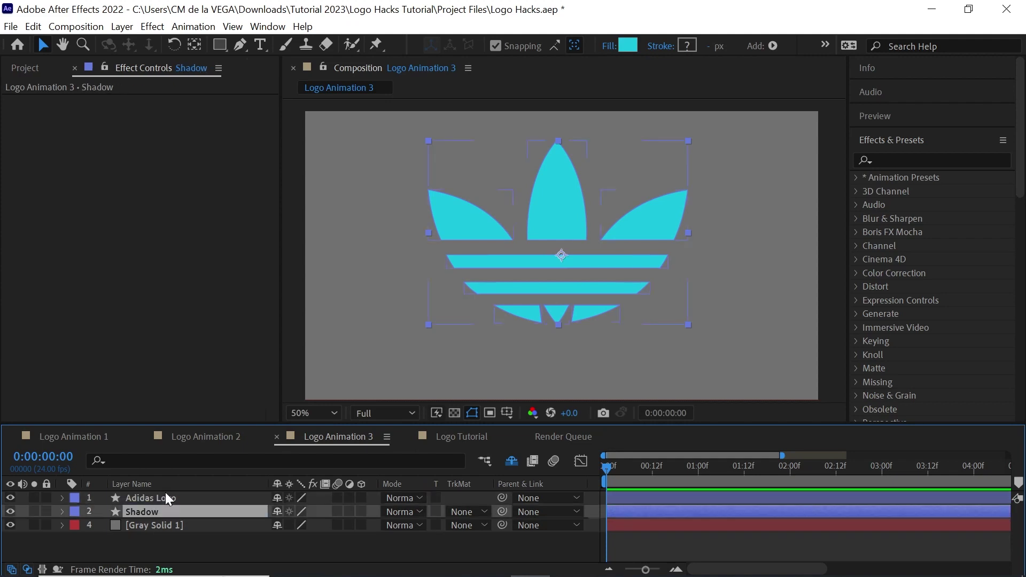
Step: Set the Shadow fill to 202020 and apply CC Light Burst 2.5 to it
{"action": "left_click", "coordinate": [629, 45]}
{"action": "left_click_drag", "start_coordinate": [327, 415], "coordinate": [303, 418]}
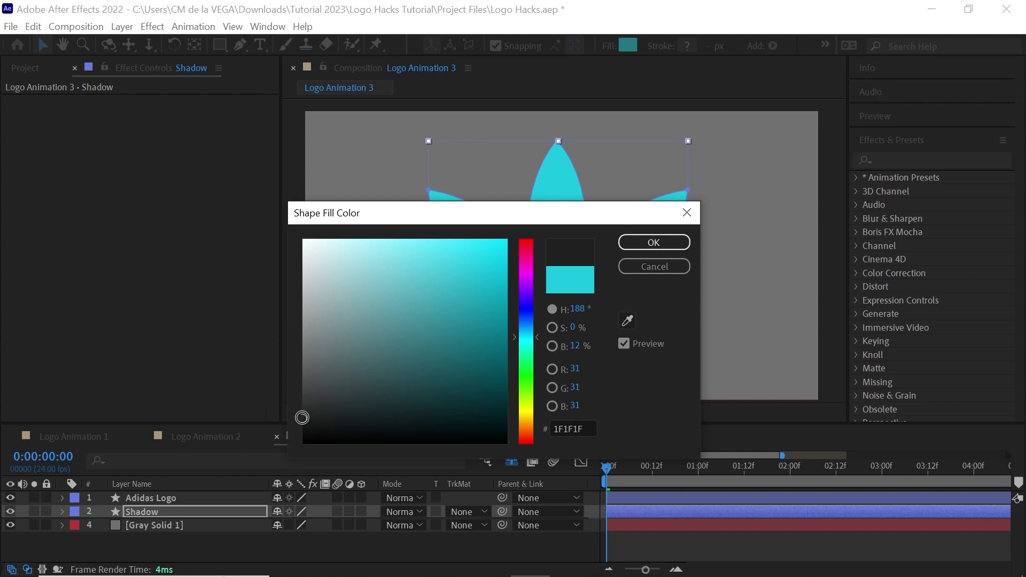
{"action": "left_click", "coordinate": [686, 247]}
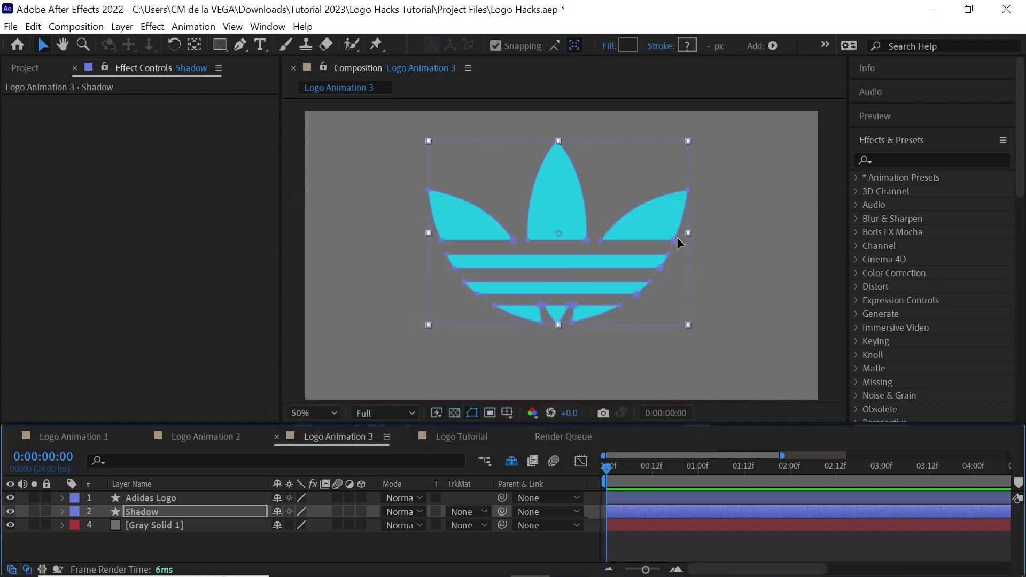
{"action": "left_click", "coordinate": [895, 162]}
{"action": "type", "text": "cc"}
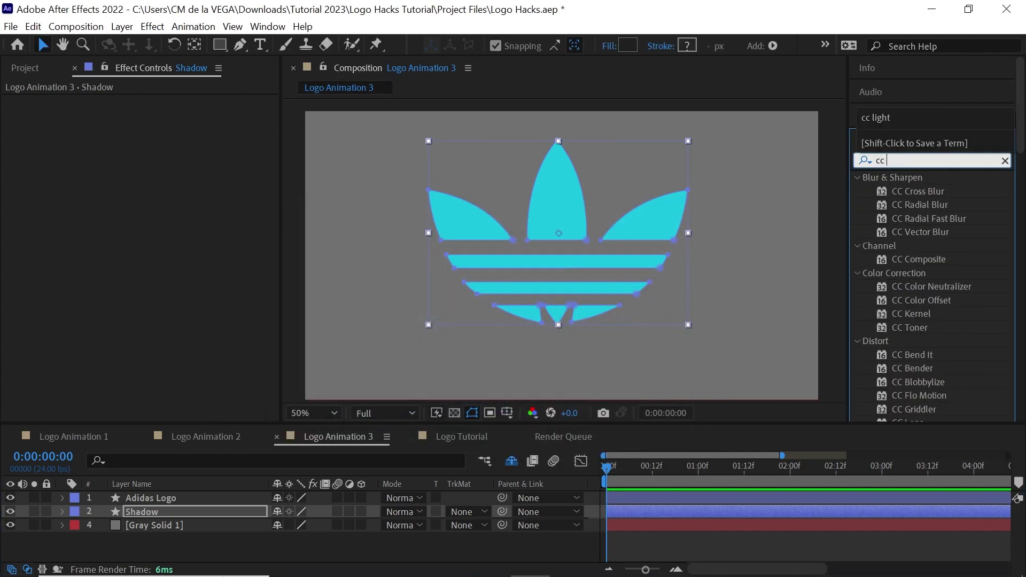
{"action": "type", "text": " light"}
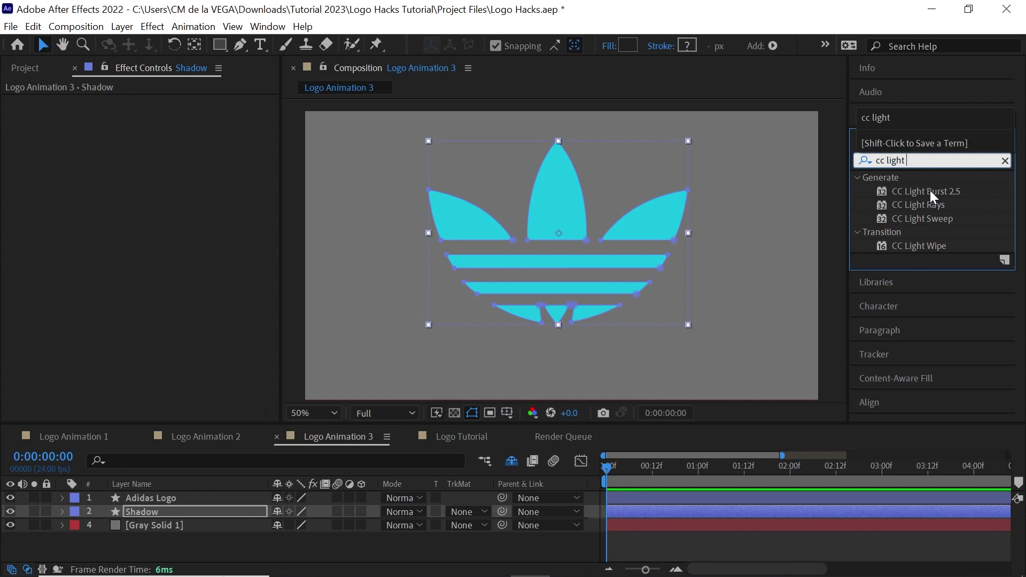
{"action": "left_click_drag", "start_coordinate": [933, 197], "coordinate": [168, 512]}
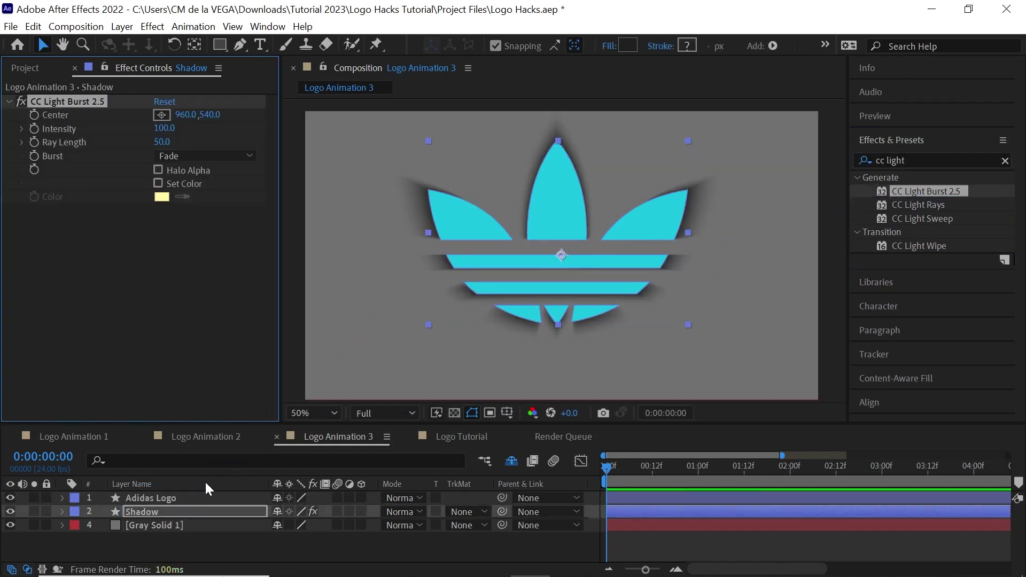
Step: Set the Light Burst Ray Length to -100 and Burst style to Straight
{"action": "left_click", "coordinate": [21, 142]}
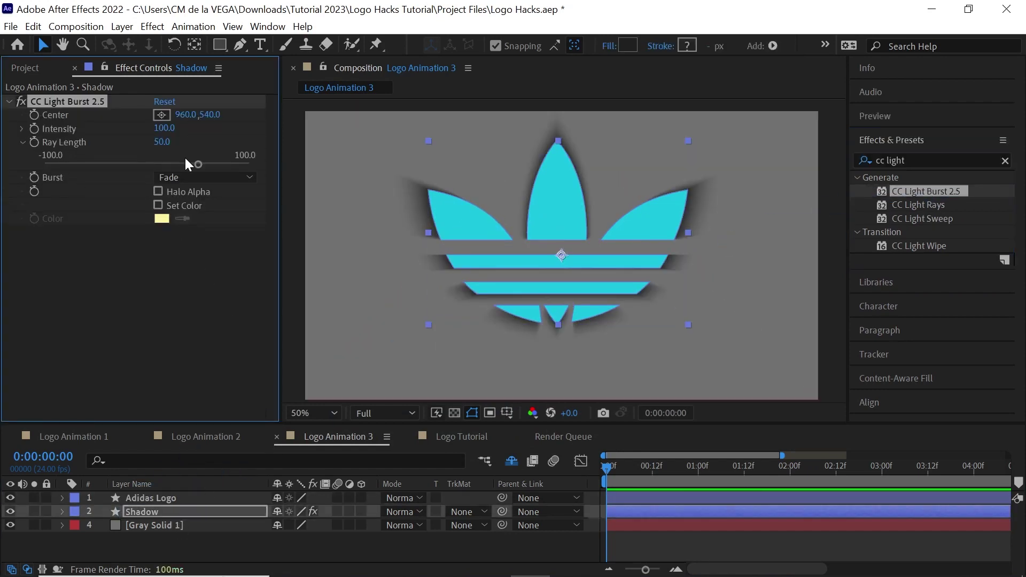
{"action": "left_click_drag", "start_coordinate": [198, 165], "coordinate": [12, 157]}
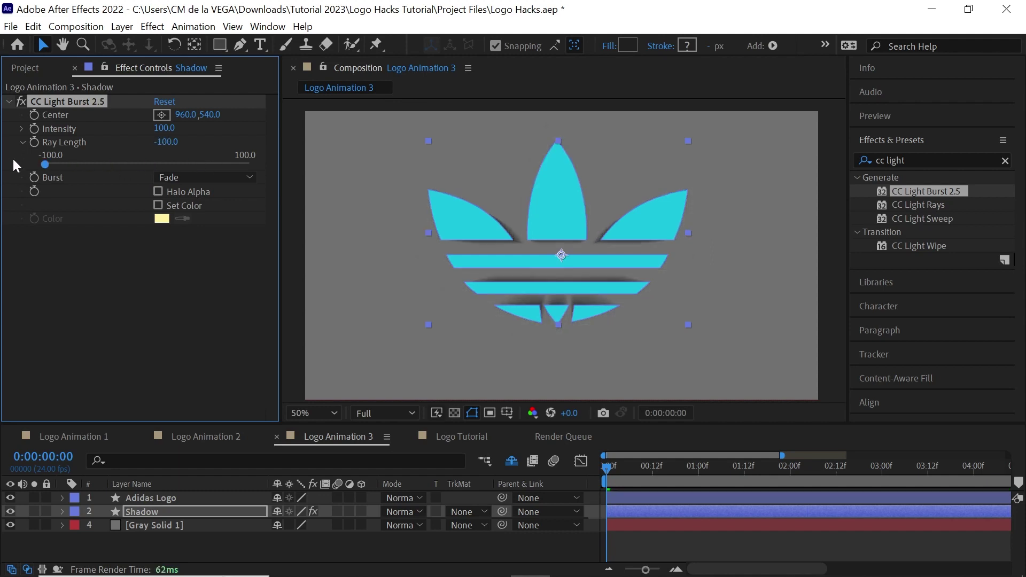
{"action": "left_click", "coordinate": [183, 178]}
{"action": "left_click", "coordinate": [187, 194]}
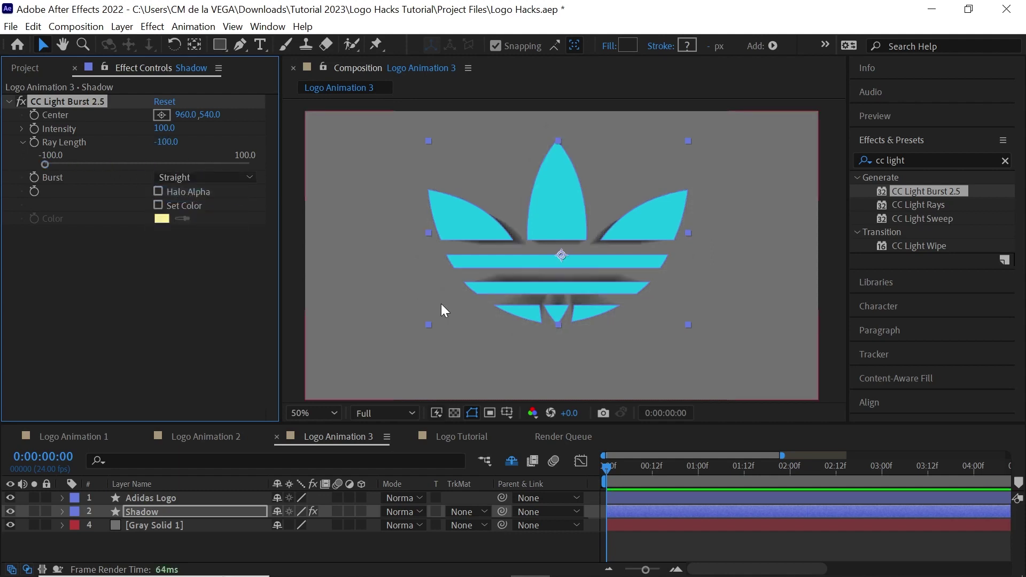
Step: Search 'matte' and apply Matte Choker to the Shadow layer
{"action": "left_click", "coordinate": [913, 159]}
{"action": "key", "text": "ctrl+a"}
{"action": "type", "text": "matte"}
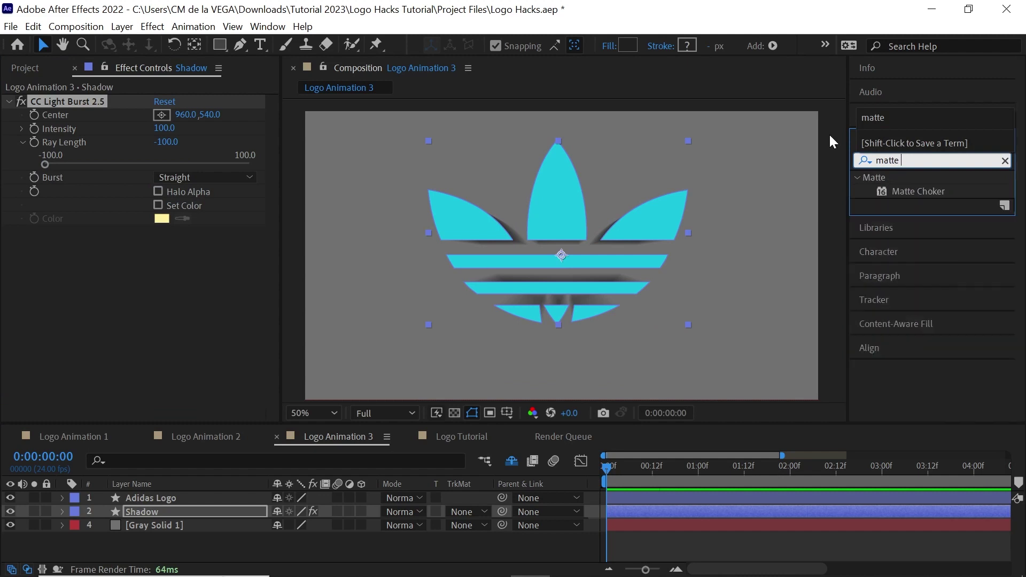
{"action": "left_click_drag", "start_coordinate": [899, 191], "coordinate": [70, 266]}
Step: Set Matte Choker Geometric Softness 1 to 0, Choke 1 to -127, Gray Level Softness 1 to 0%
{"action": "left_click", "coordinate": [22, 246]}
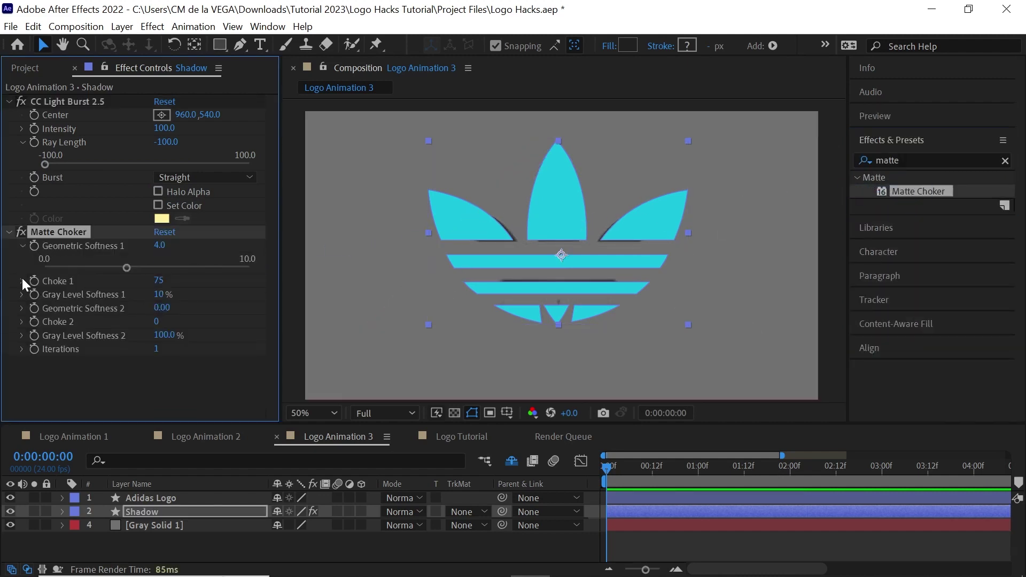
{"action": "left_click", "coordinate": [21, 281]}
{"action": "left_click", "coordinate": [22, 316]}
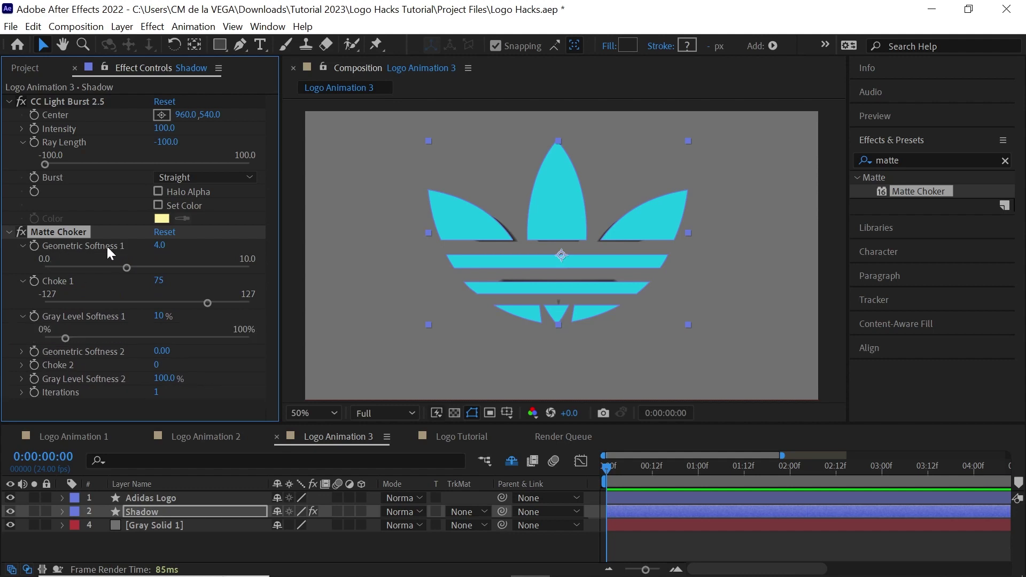
{"action": "left_click_drag", "start_coordinate": [130, 264], "coordinate": [32, 267]}
{"action": "left_click_drag", "start_coordinate": [207, 304], "coordinate": [30, 285]}
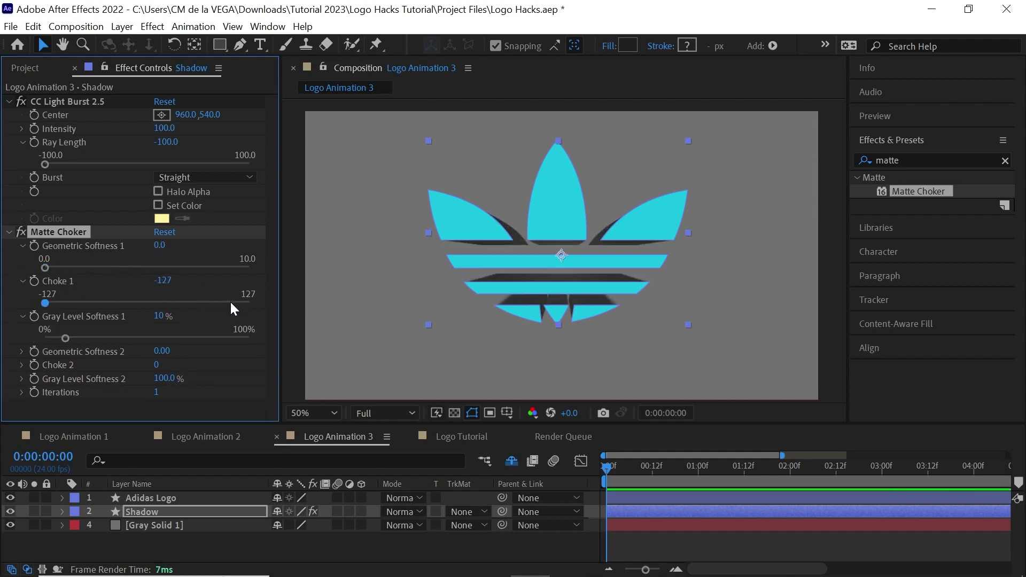
{"action": "left_click_drag", "start_coordinate": [65, 337], "coordinate": [41, 332]}
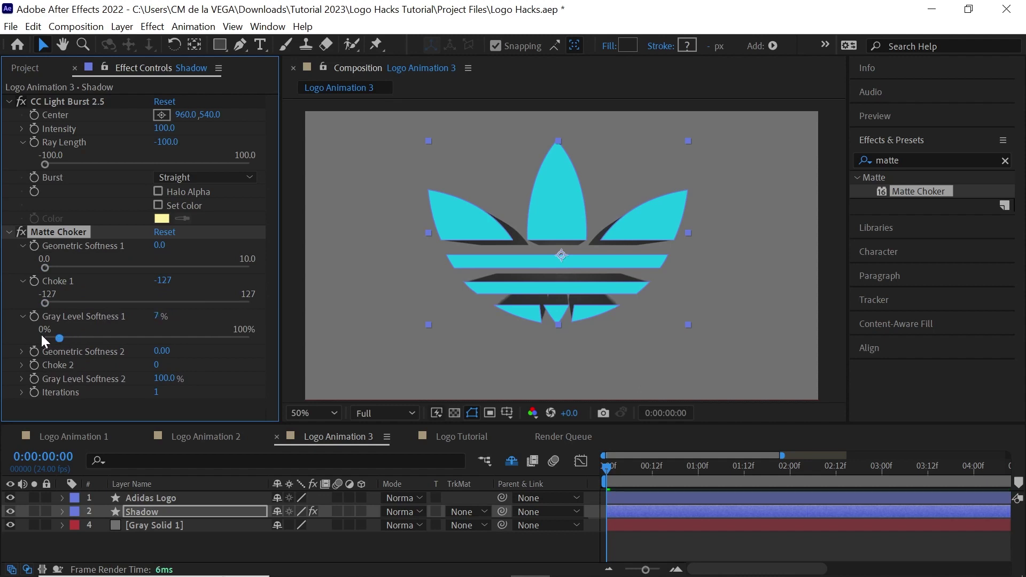
{"action": "left_click", "coordinate": [70, 101]}
Step: Drag the CC Light Burst 2.5 Center to the composition's bottom-right corner
{"action": "left_click", "coordinate": [169, 114]}
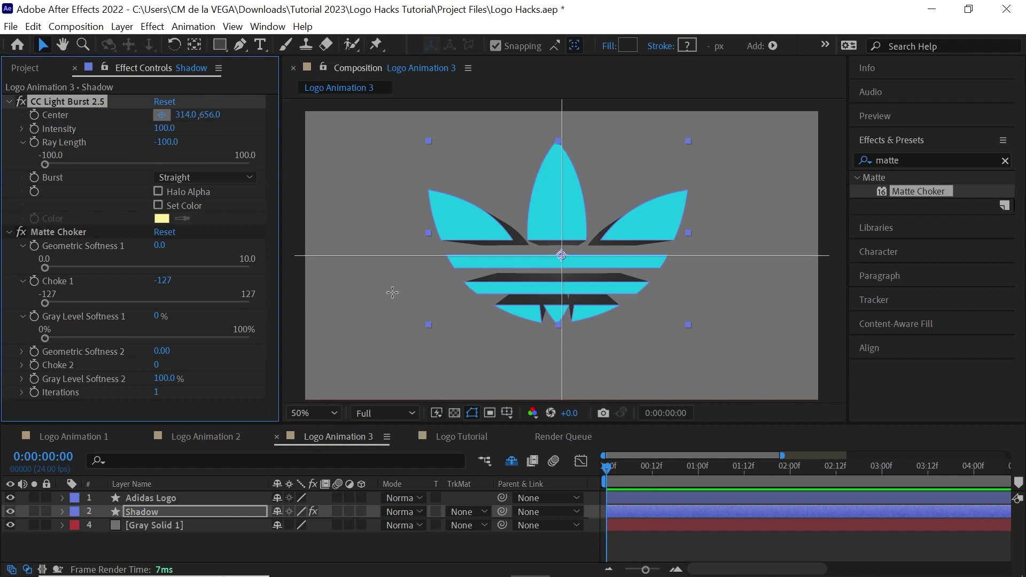
{"action": "left_click", "coordinate": [394, 329]}
{"action": "left_click_drag", "start_coordinate": [381, 322], "coordinate": [535, 328]}
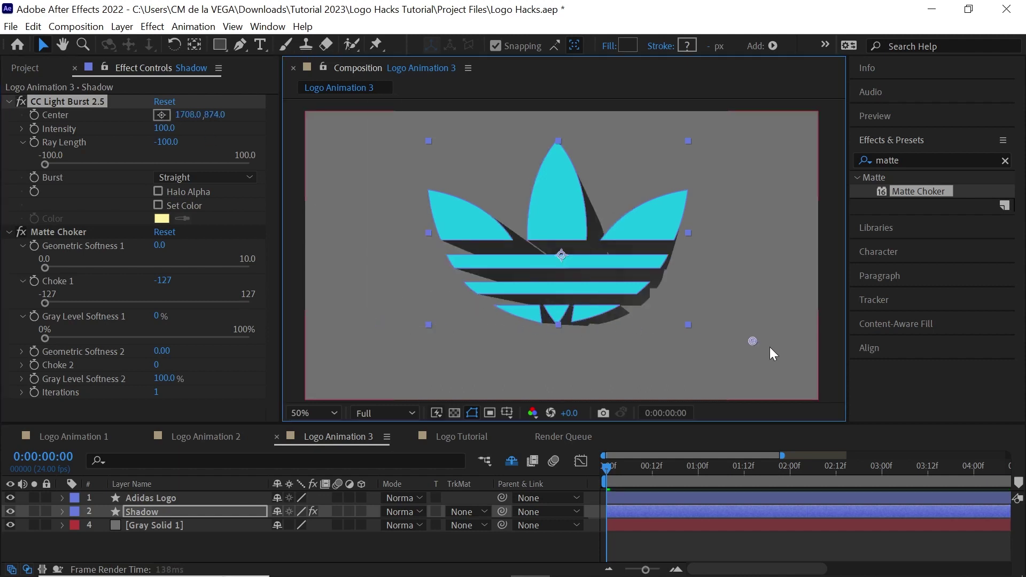
{"action": "left_click_drag", "start_coordinate": [770, 348], "coordinate": [783, 186]}
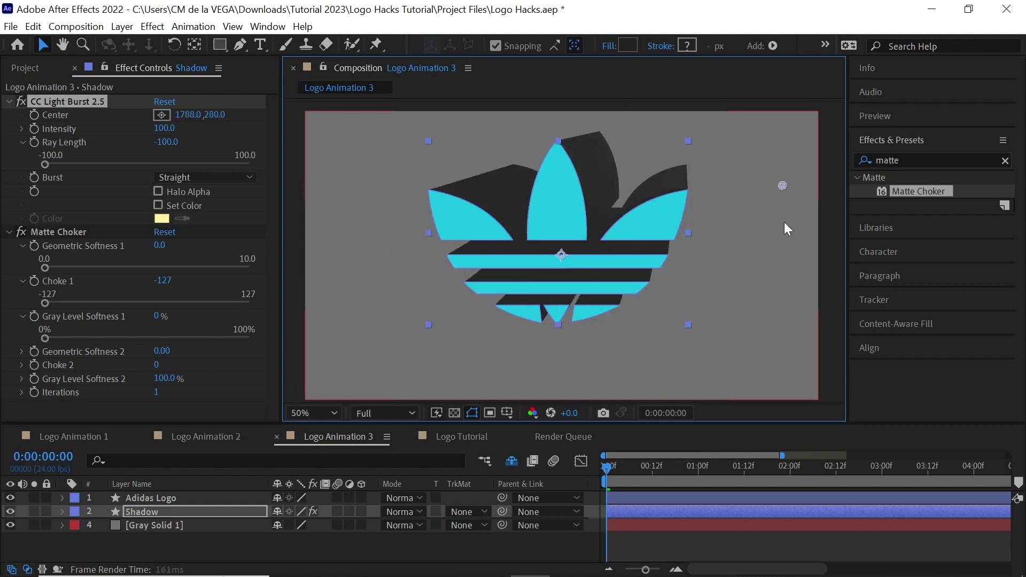
{"action": "left_click_drag", "start_coordinate": [785, 229], "coordinate": [803, 388]}
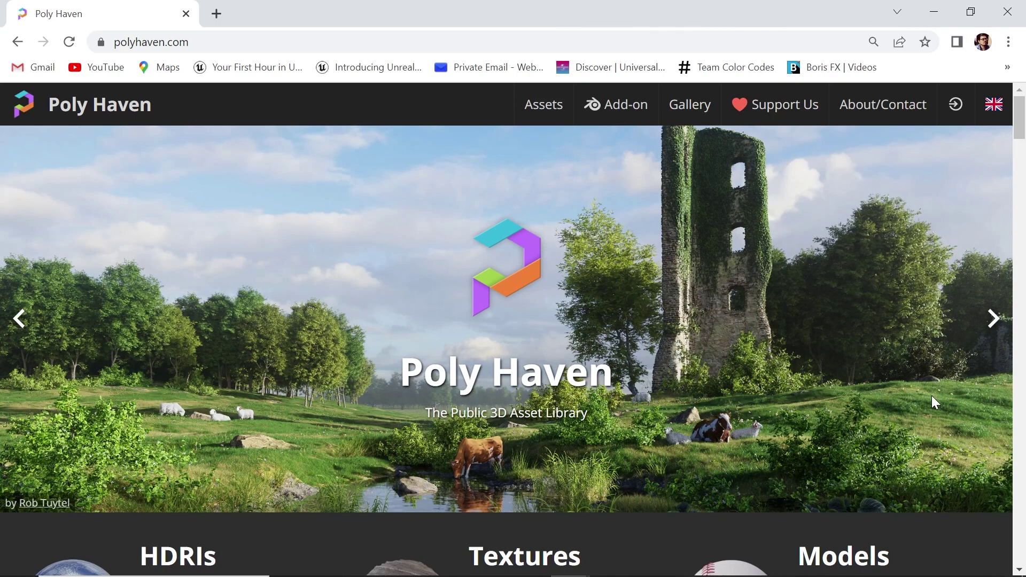
Step: Open Browse HDRIs on polyhaven.com, then return to After Effects
{"action": "left_click_drag", "start_coordinate": [165, 100], "coordinate": [46, 100]}
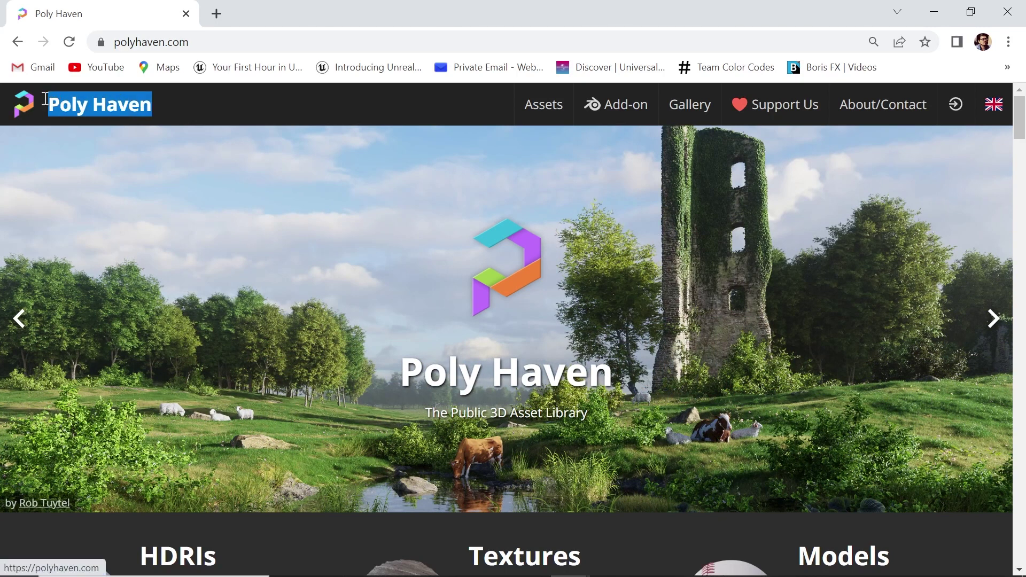
{"action": "scroll", "coordinate": [939, 143], "scroll_direction": "down", "scroll_amount": 4}
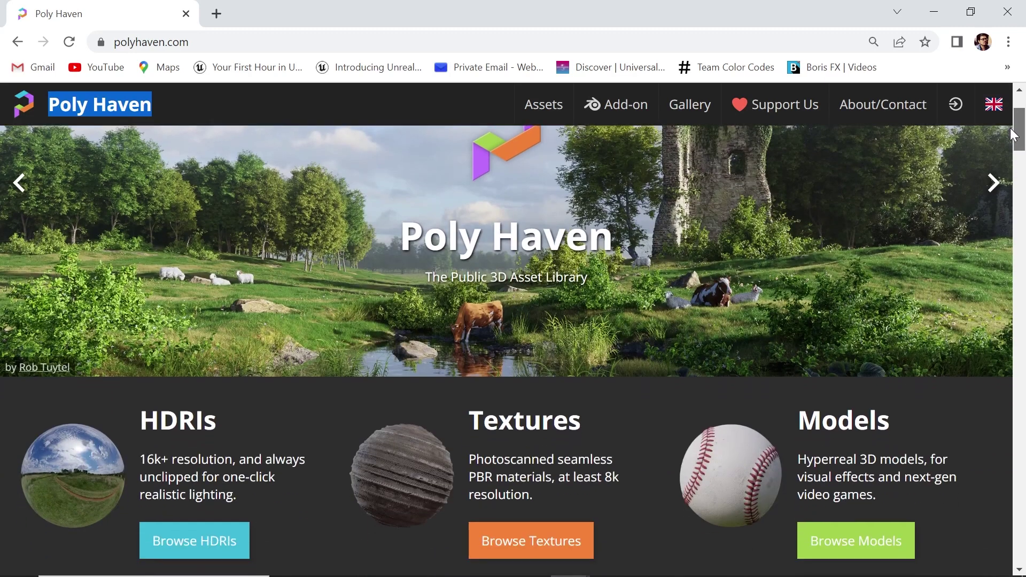
{"action": "left_click", "coordinate": [198, 468]}
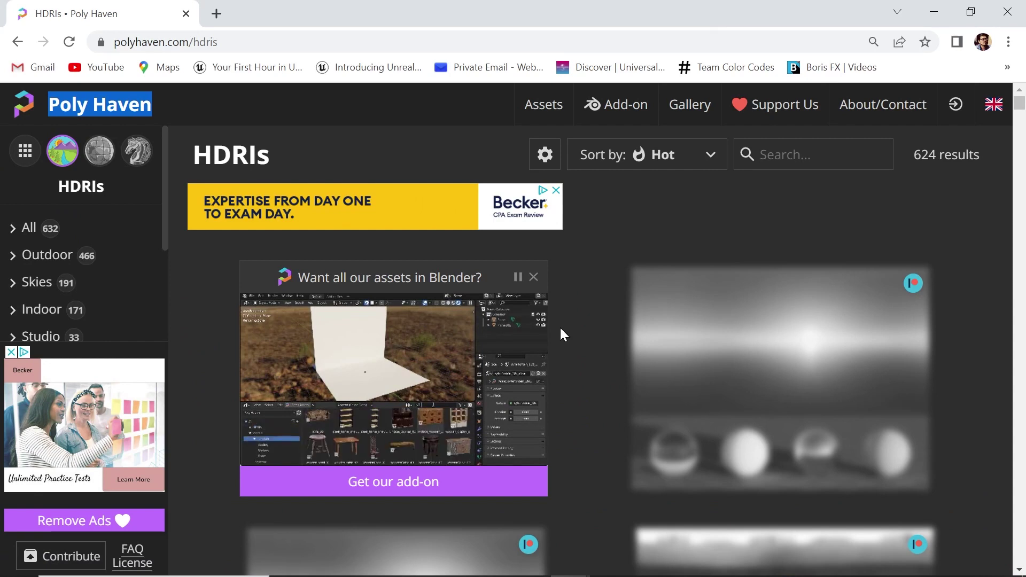
{"action": "key", "text": "alt+Tab"}
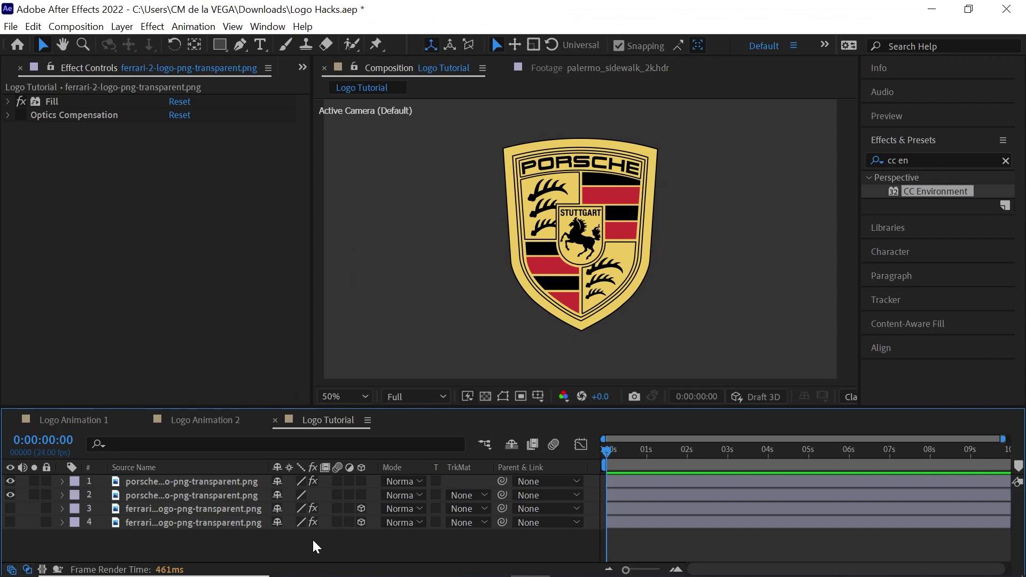
Step: Create a gray solid below the Porsche logos and apply CC Environment to it
{"action": "key", "text": "ctrl+y"}
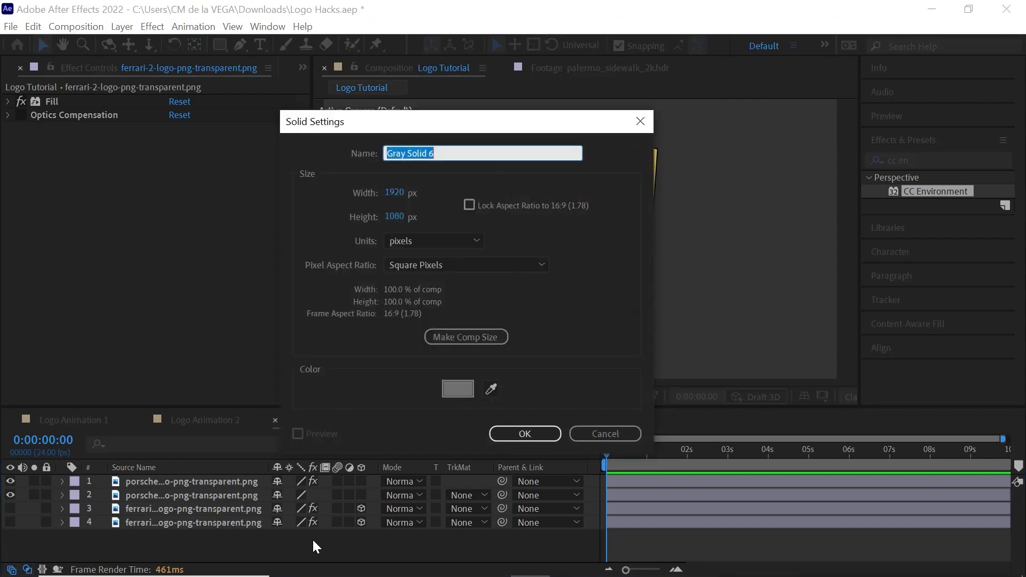
{"action": "left_click", "coordinate": [525, 434]}
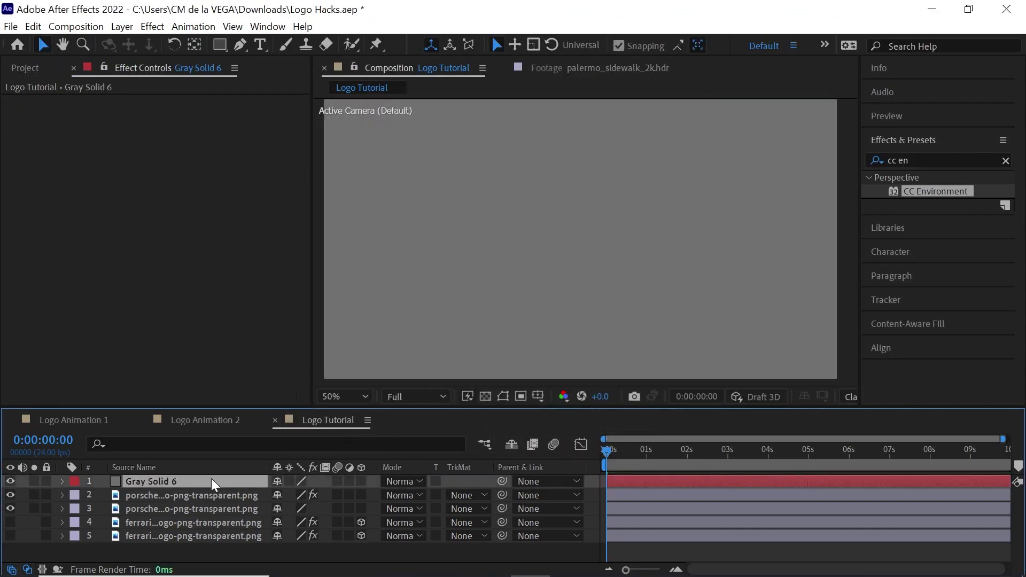
{"action": "left_click_drag", "start_coordinate": [172, 493], "coordinate": [220, 514]}
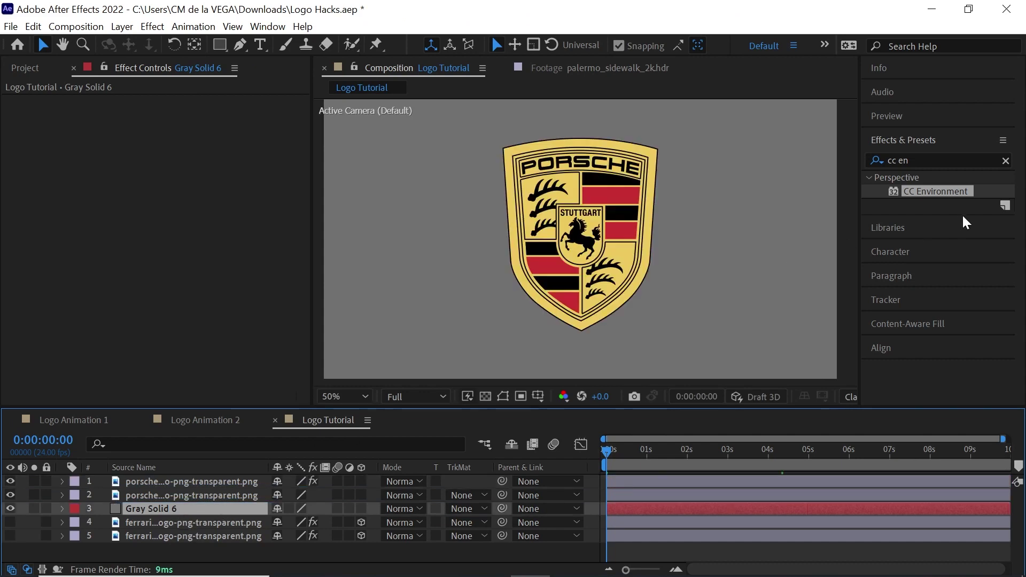
{"action": "left_click", "coordinate": [931, 161]}
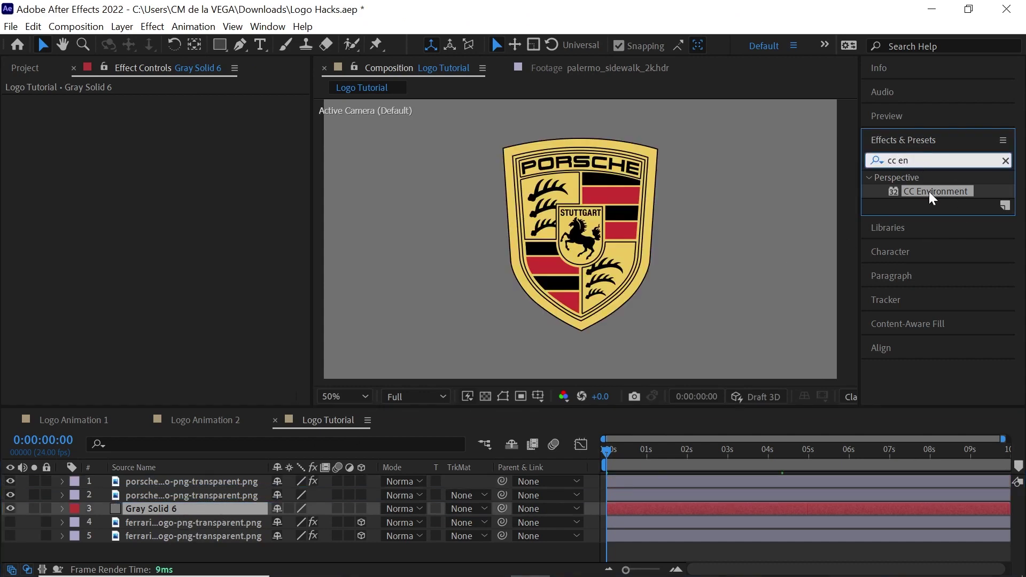
{"action": "left_click_drag", "start_coordinate": [933, 198], "coordinate": [176, 512]}
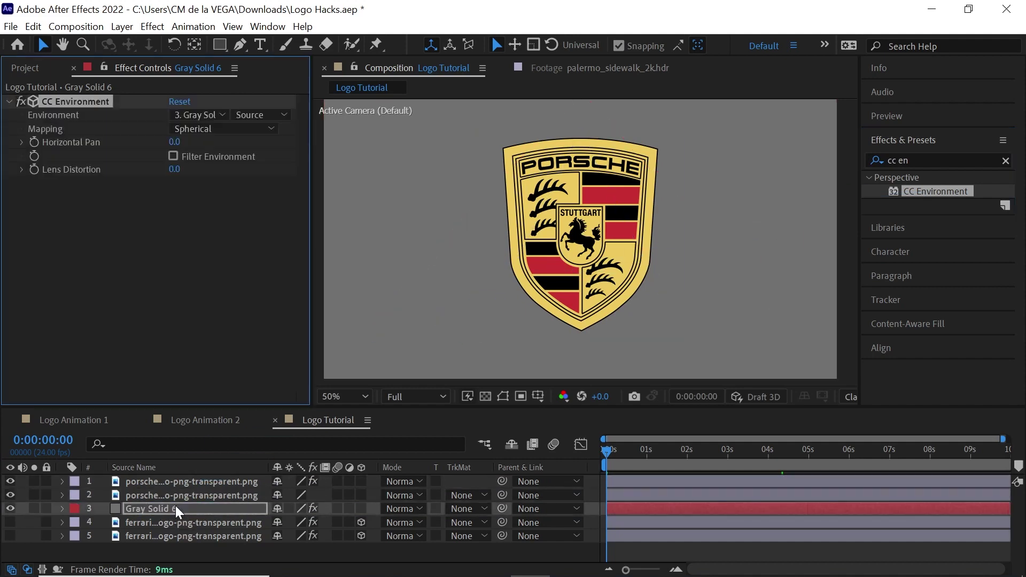
Step: Preview the HDRI files, add palermo_sidewalk_2k.hdr to Logo Tutorial, and hide it
{"action": "left_click", "coordinate": [45, 71]}
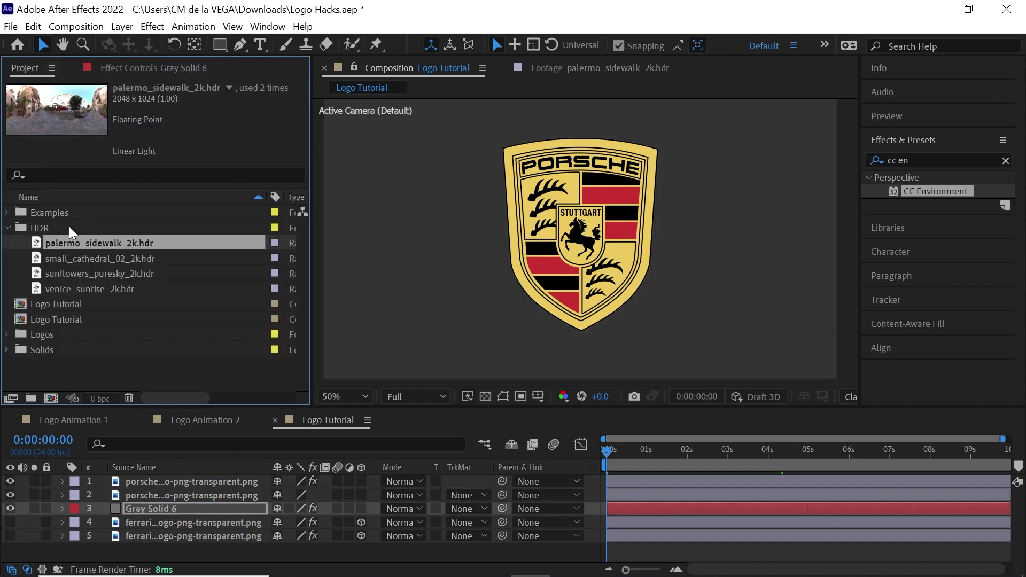
{"action": "double_click", "coordinate": [97, 243]}
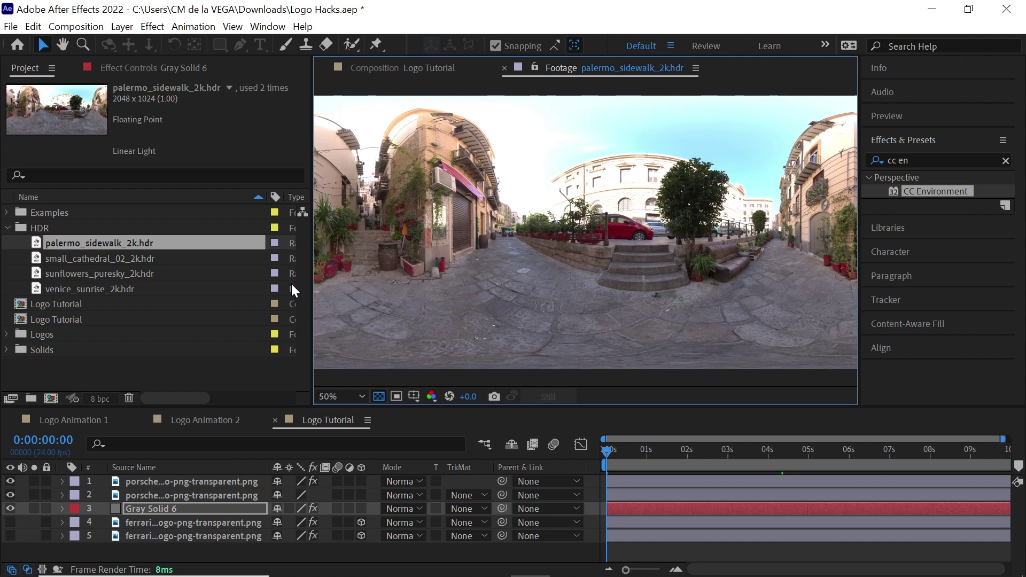
{"action": "double_click", "coordinate": [119, 259]}
{"action": "double_click", "coordinate": [117, 272]}
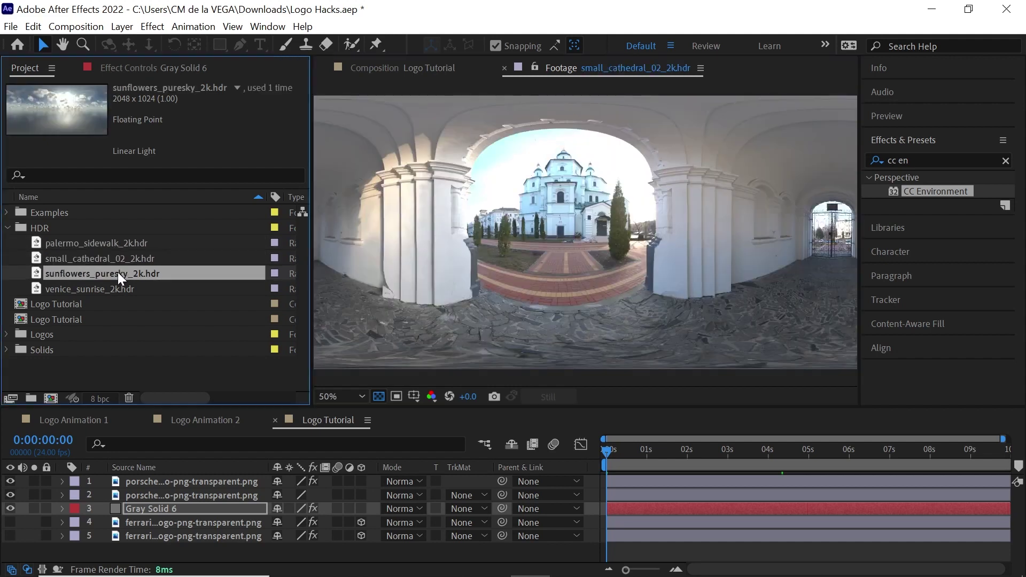
{"action": "double_click", "coordinate": [107, 287]}
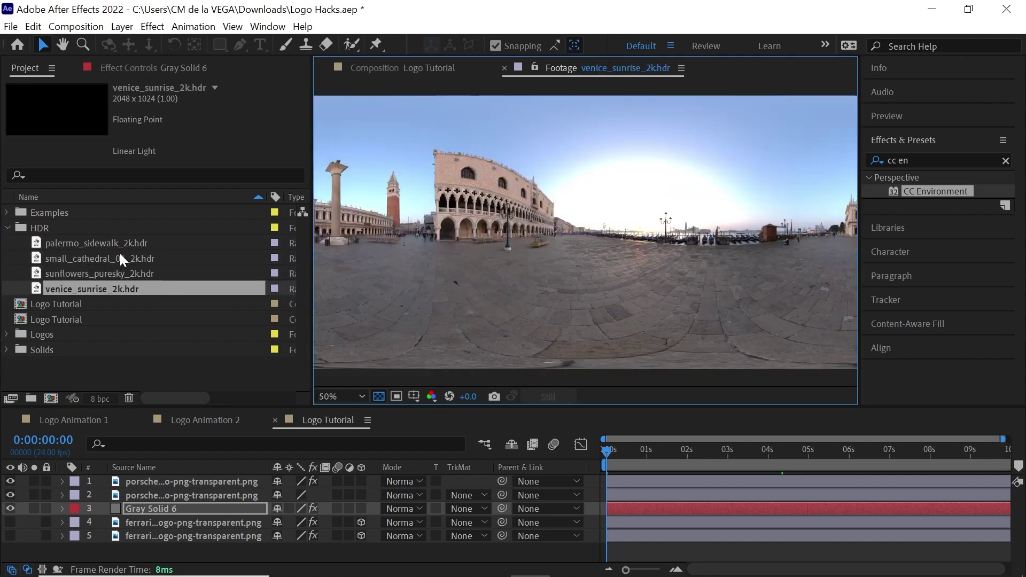
{"action": "left_click", "coordinate": [151, 245]}
{"action": "left_click_drag", "start_coordinate": [151, 246], "coordinate": [211, 543]}
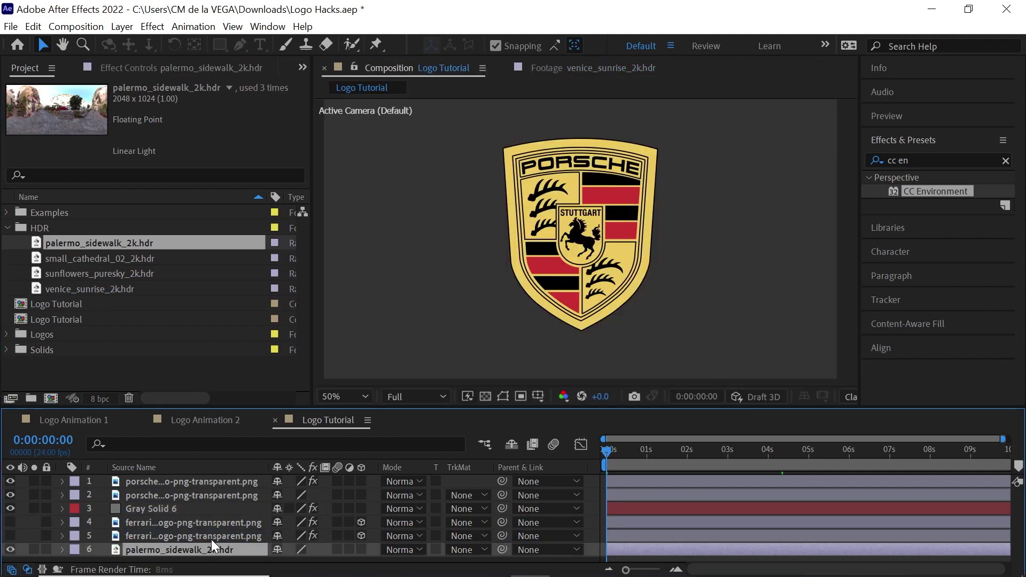
{"action": "left_click", "coordinate": [10, 550]}
Step: Set Gray Solid 6's CC Environment to the palermo_sidewalk_2k.hdr layer
{"action": "left_click", "coordinate": [175, 498]}
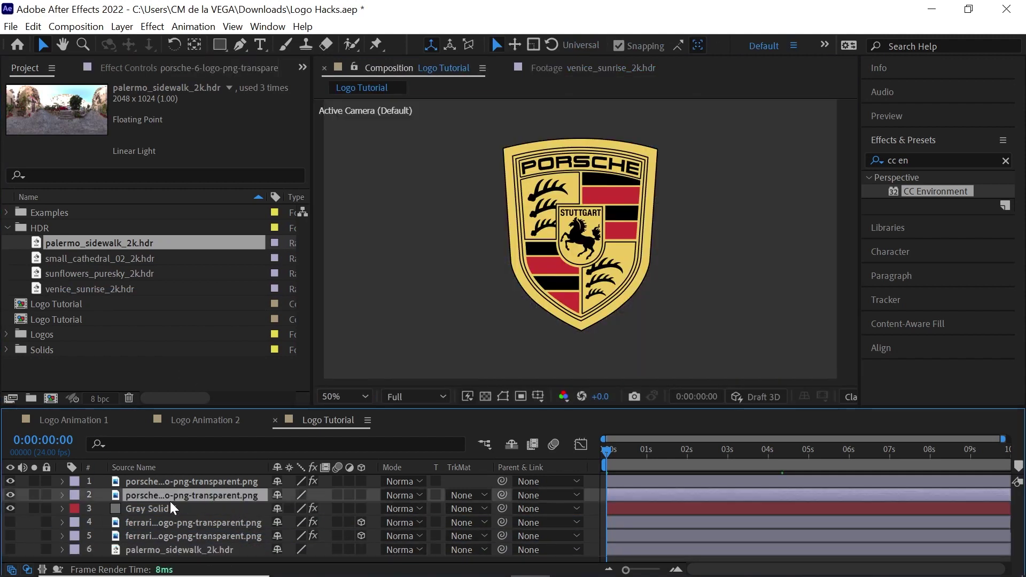
{"action": "left_click", "coordinate": [156, 510]}
{"action": "left_click", "coordinate": [179, 68]}
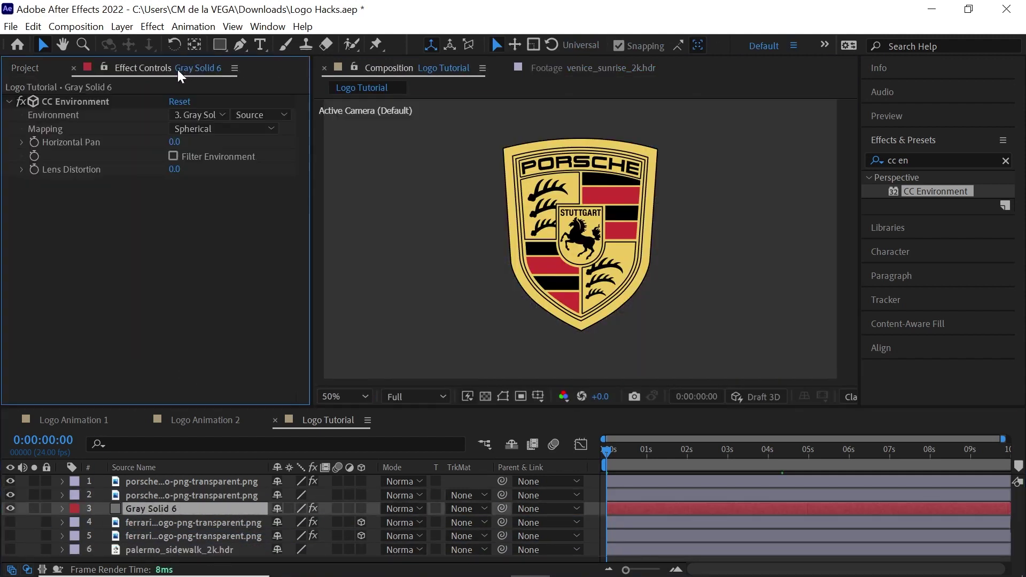
{"action": "left_click", "coordinate": [198, 115]}
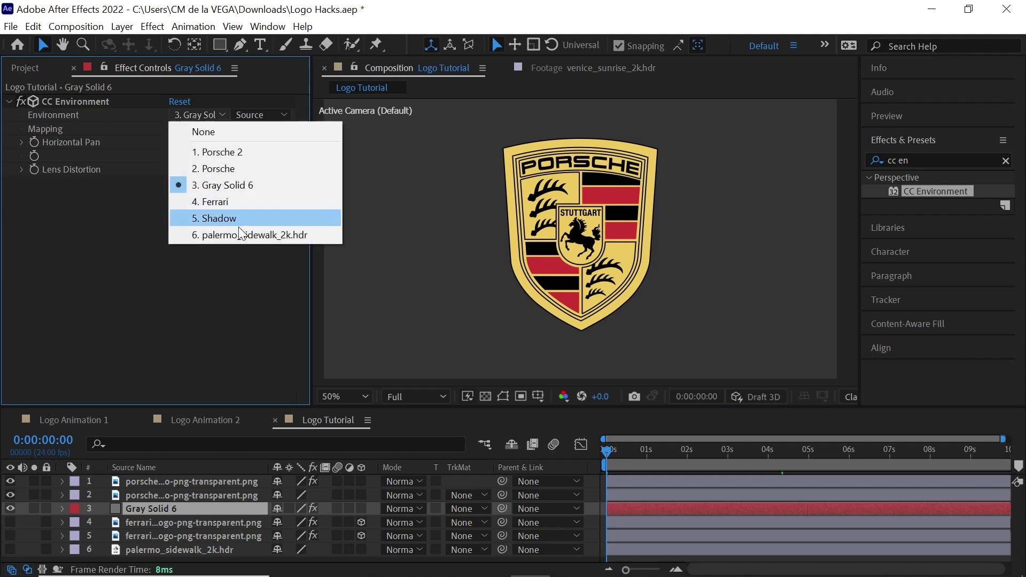
{"action": "left_click", "coordinate": [318, 238]}
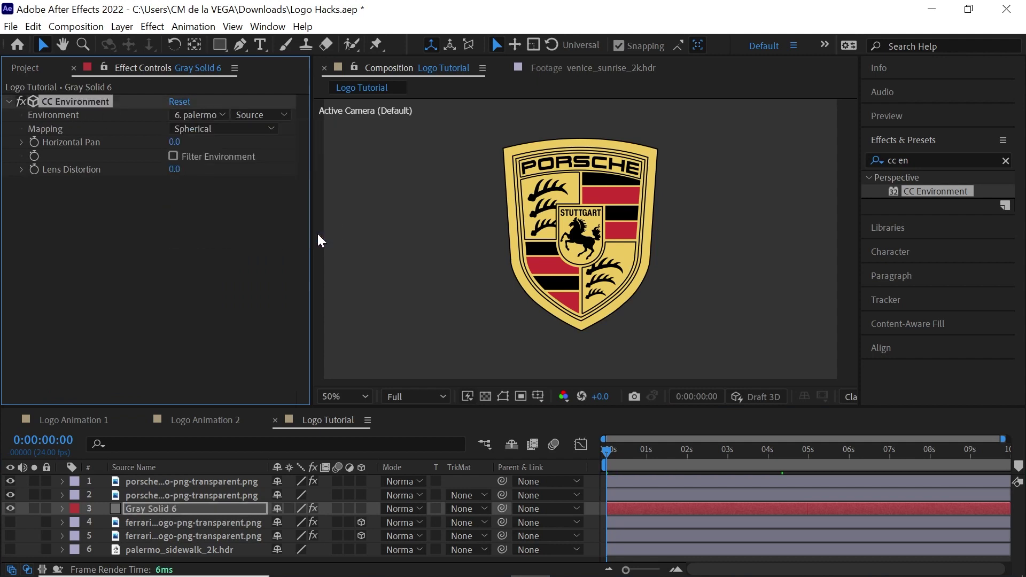
Step: Add a new camera, Camera 1, using the 15mm lens preset
{"action": "left_click", "coordinate": [122, 26]}
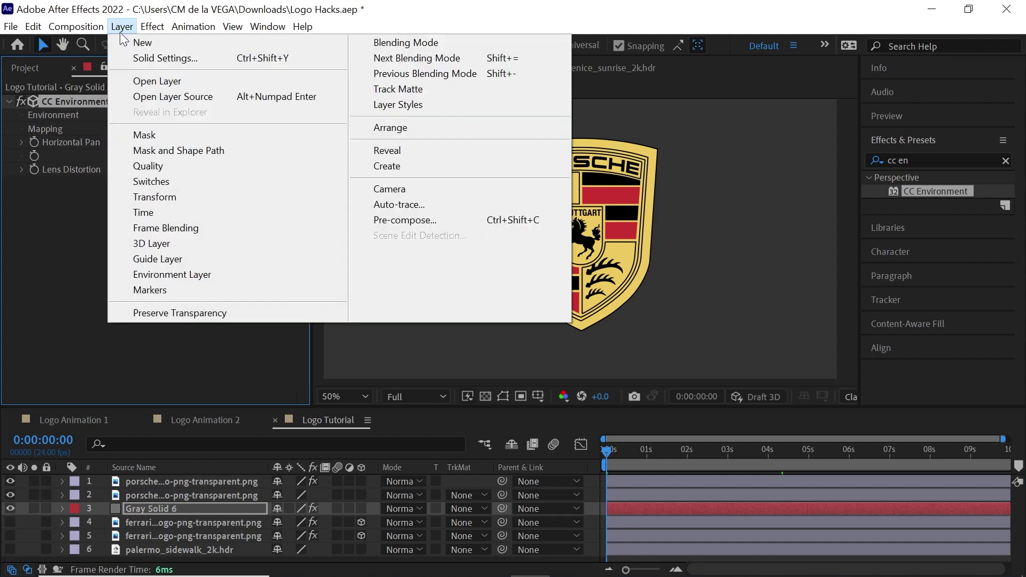
{"action": "mouse_move", "coordinate": [158, 43]}
{"action": "left_click", "coordinate": [409, 94]}
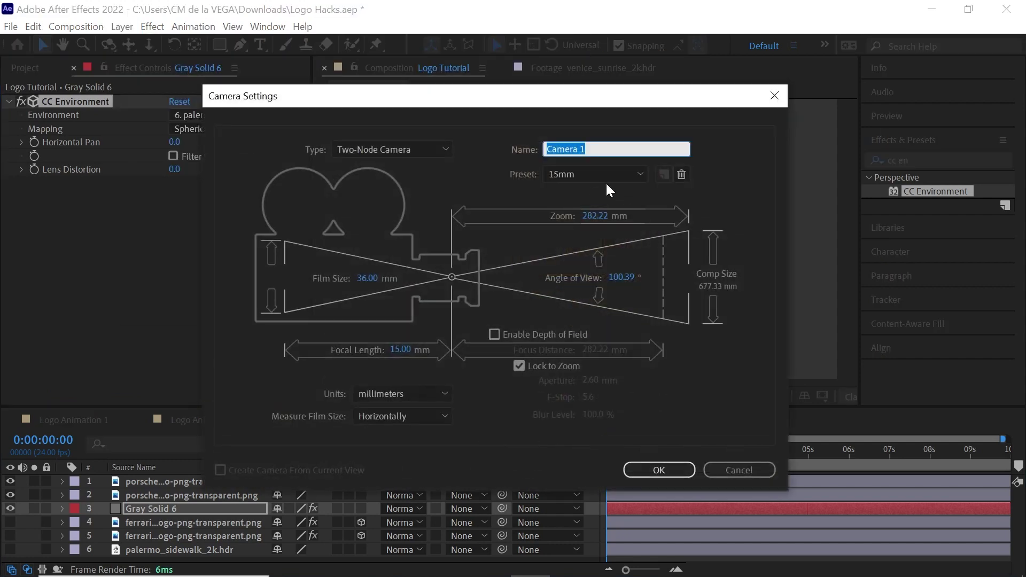
{"action": "left_click", "coordinate": [575, 174]}
{"action": "left_click", "coordinate": [581, 214]}
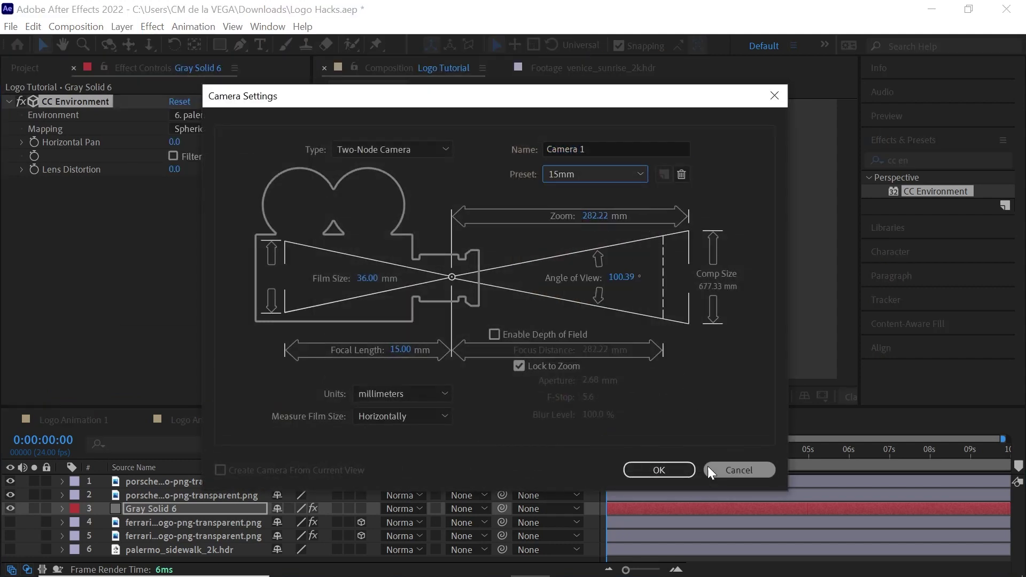
{"action": "left_click", "coordinate": [684, 466]}
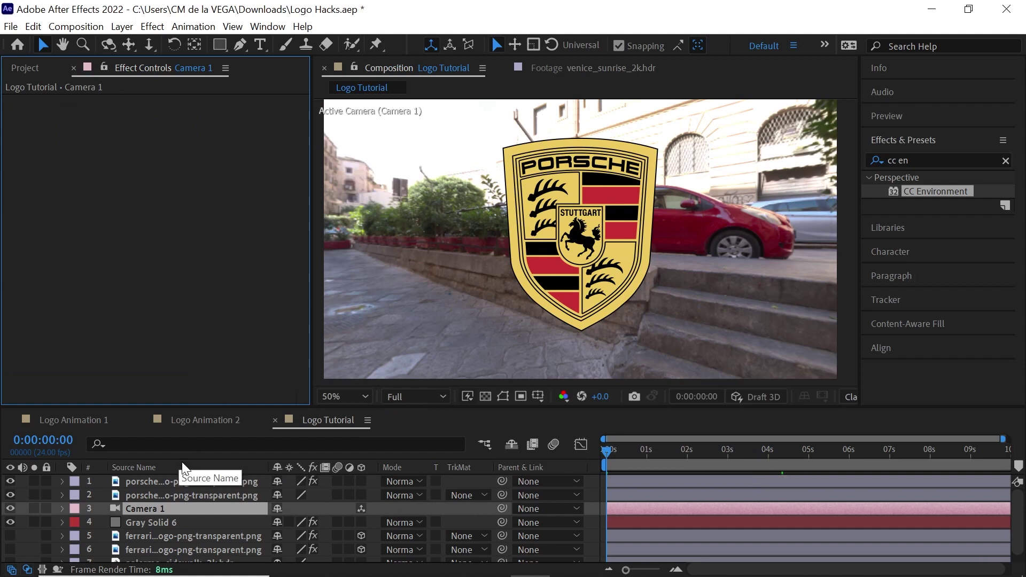
Step: Move Camera 1 to the top of the stack and scrub the environment's Horizontal Pan to 60
{"action": "left_click_drag", "start_coordinate": [162, 509], "coordinate": [165, 484]}
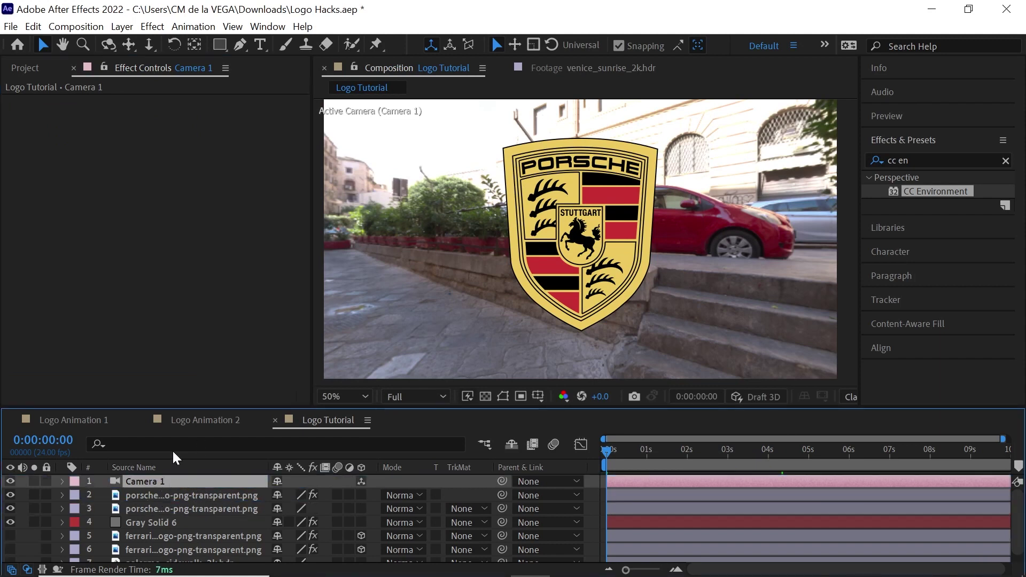
{"action": "scroll", "coordinate": [482, 513], "scroll_direction": "down", "scroll_amount": 1}
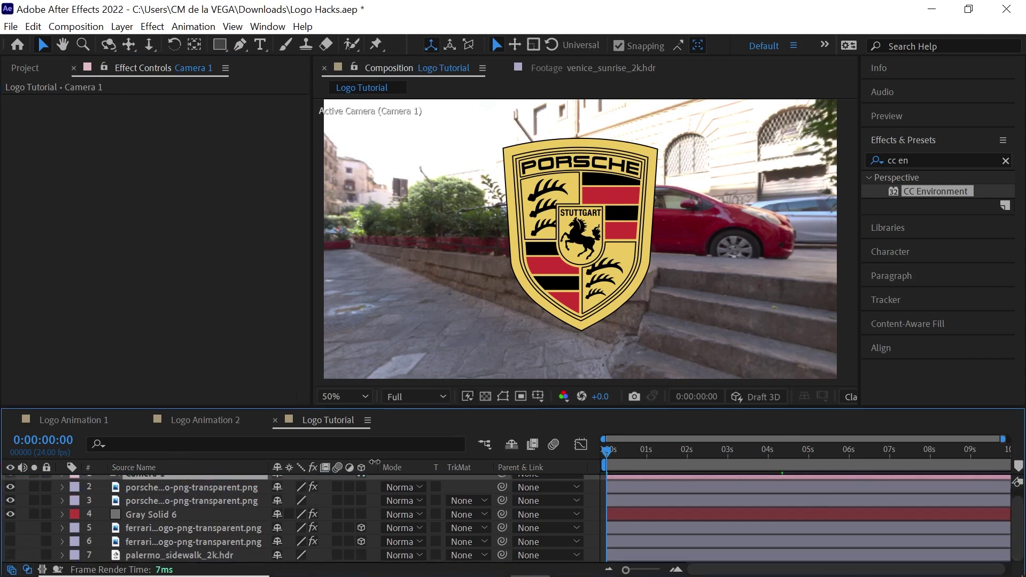
{"action": "left_click", "coordinate": [162, 514]}
{"action": "left_click_drag", "start_coordinate": [174, 142], "coordinate": [224, 142]}
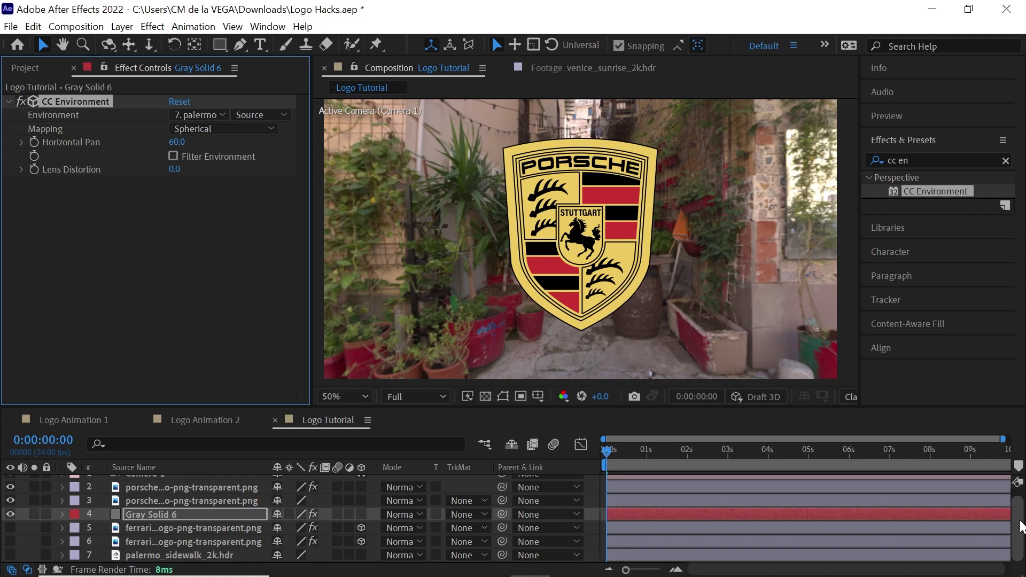
Step: Test tilting Camera 1's X Rotation, undo it, then select both Porsche logo layers
{"action": "scroll", "coordinate": [464, 436], "scroll_direction": "up", "scroll_amount": 1}
{"action": "left_click", "coordinate": [163, 485]}
{"action": "key", "text": "r"}
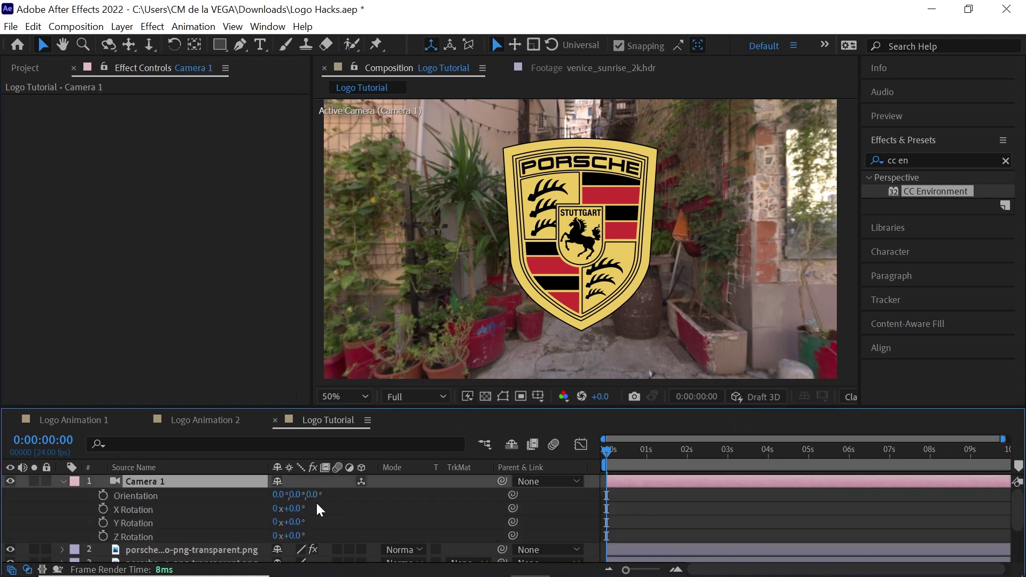
{"action": "left_click_drag", "start_coordinate": [296, 515], "coordinate": [324, 522]}
{"action": "key", "text": "ctrl+z"}
{"action": "scroll", "coordinate": [234, 511], "scroll_direction": "down", "scroll_amount": 3}
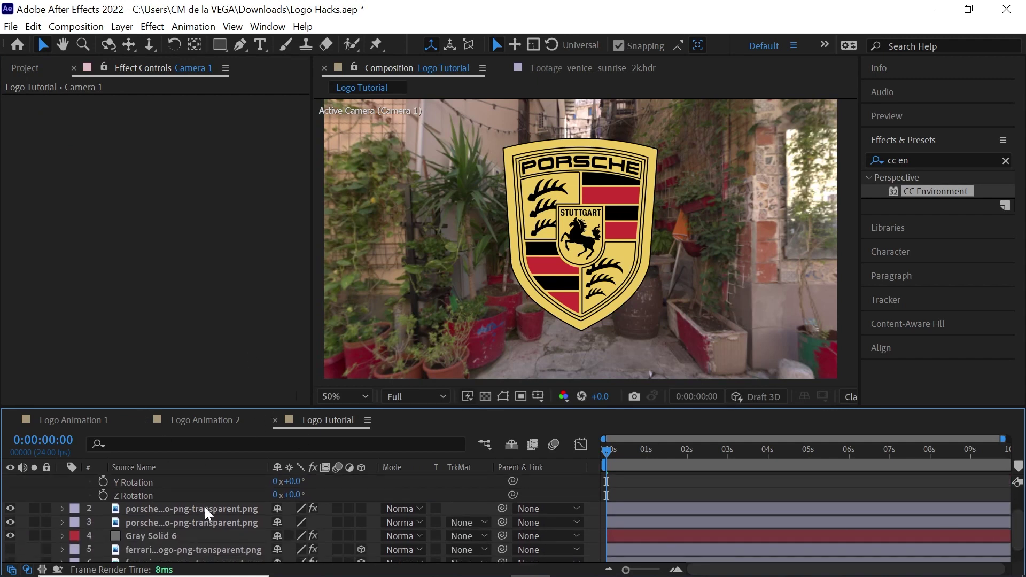
{"action": "left_click", "coordinate": [207, 513]}
{"action": "left_click", "coordinate": [287, 518], "text": "shift"}
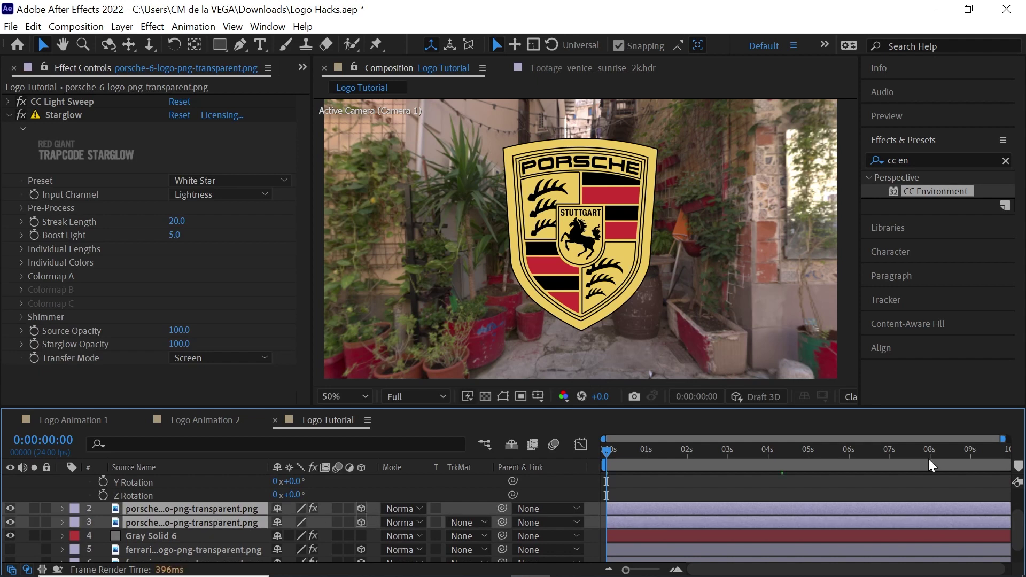
Step: Swing Camera 1 around its Y Rotation to angle the view
{"action": "scroll", "coordinate": [1020, 514], "scroll_direction": "up", "scroll_amount": 3}
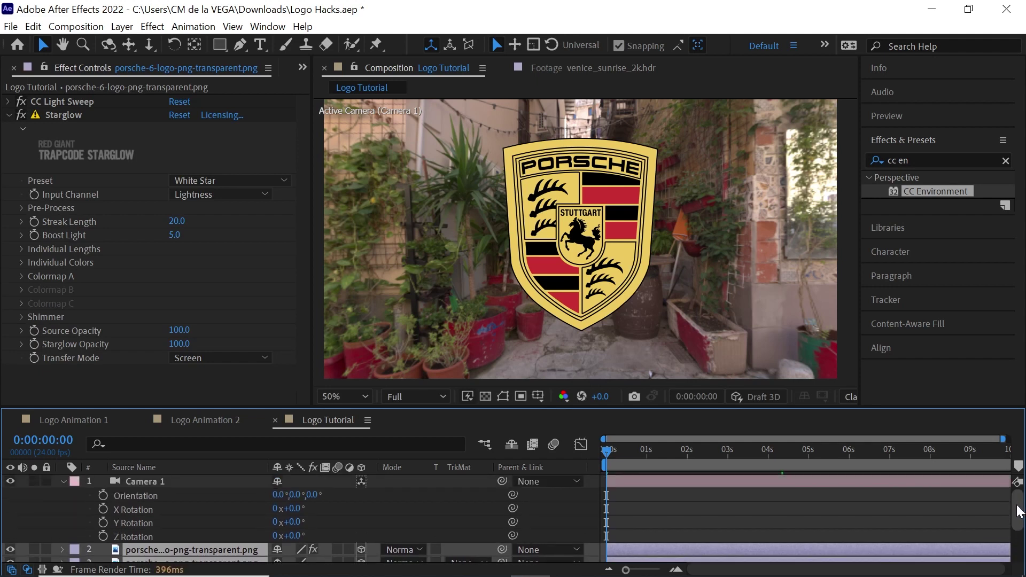
{"action": "left_click", "coordinate": [154, 493]}
{"action": "left_click", "coordinate": [137, 509]}
{"action": "left_click", "coordinate": [150, 524]}
{"action": "left_click_drag", "start_coordinate": [309, 525], "coordinate": [284, 534]}
Step: Push both Porsche crest layers back to Position 960,540,150 and swing the camera sideways slightly
{"action": "left_click", "coordinate": [239, 550]}
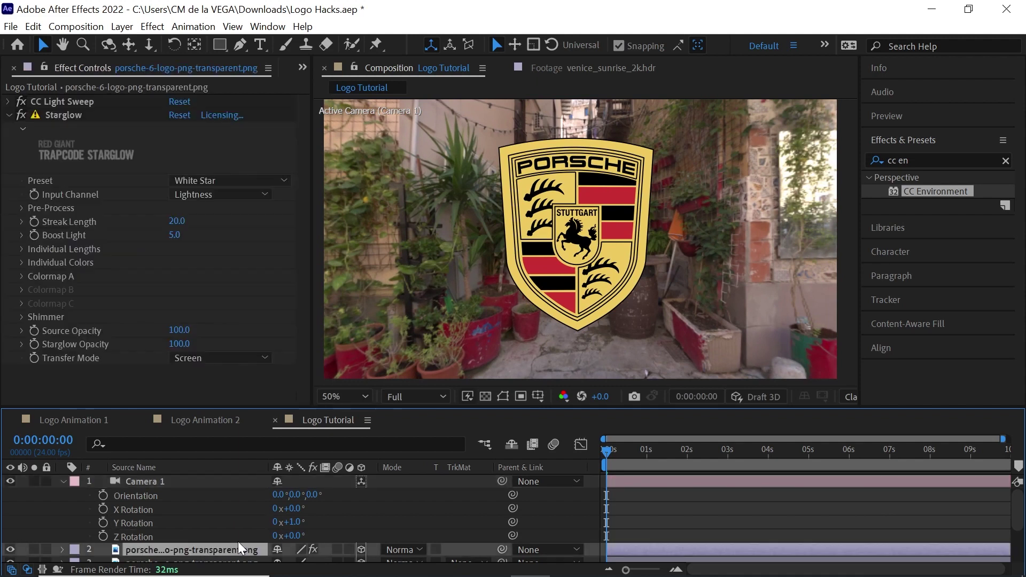
{"action": "scroll", "coordinate": [244, 532], "scroll_direction": "down", "scroll_amount": 2}
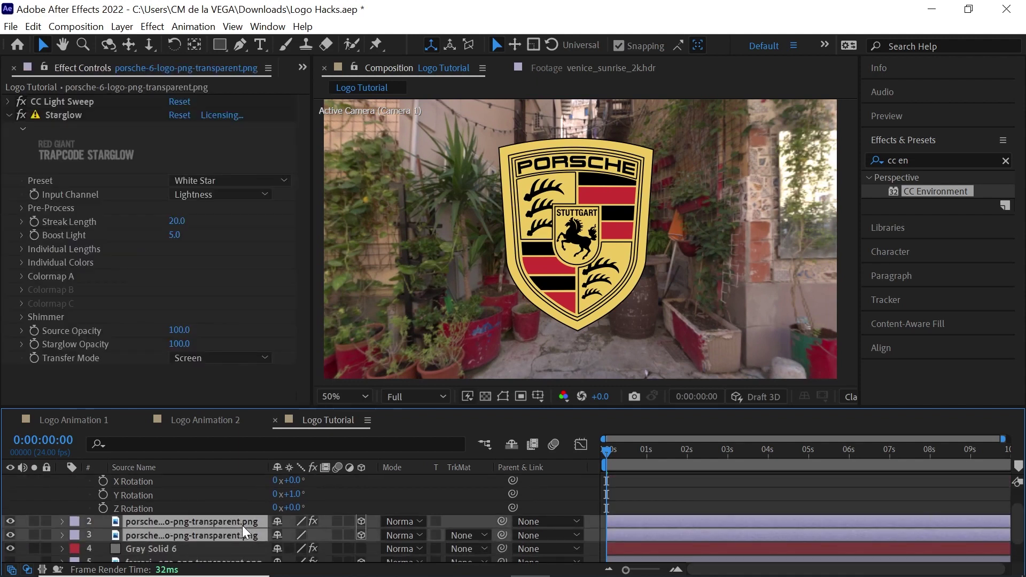
{"action": "left_click", "coordinate": [518, 260]}
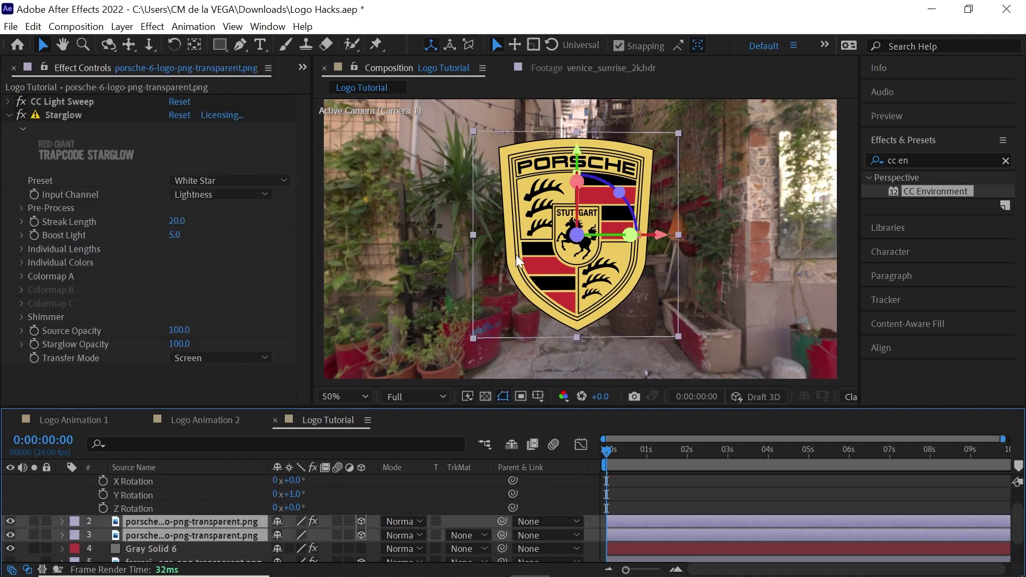
{"action": "key", "text": "p"}
{"action": "mouse_move", "coordinate": [327, 536]}
{"action": "left_mouse_down"}
{"action": "mouse_move", "coordinate": [317, 535]}
{"action": "mouse_move", "coordinate": [347, 533]}
{"action": "mouse_move", "coordinate": [329, 533]}
{"action": "left_mouse_up"}
{"action": "scroll", "coordinate": [1016, 503], "scroll_direction": "up", "scroll_amount": 1}
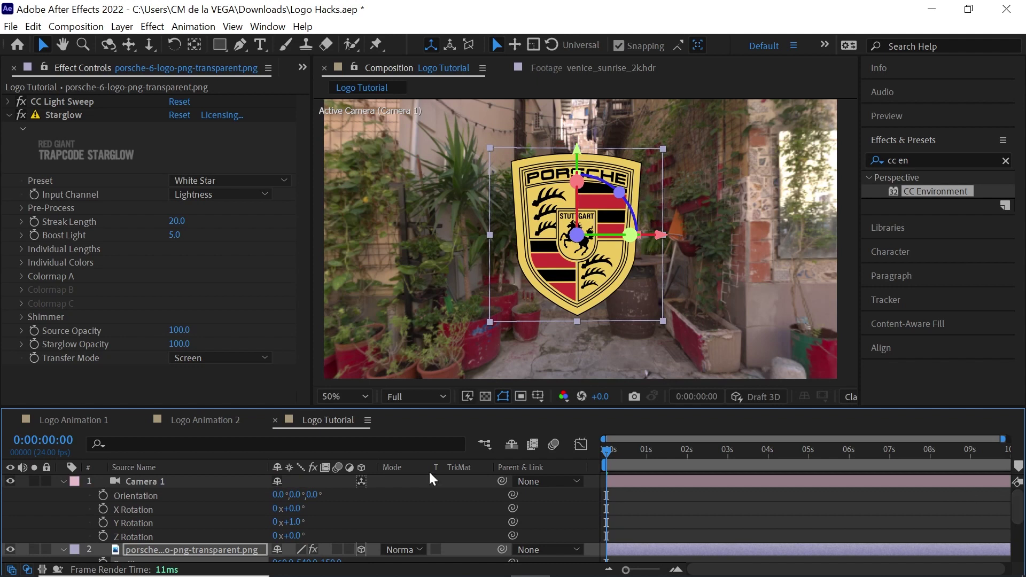
{"action": "mouse_move", "coordinate": [293, 523]}
{"action": "left_mouse_down"}
{"action": "mouse_move", "coordinate": [336, 524]}
{"action": "mouse_move", "coordinate": [260, 517]}
{"action": "mouse_move", "coordinate": [318, 512]}
{"action": "mouse_move", "coordinate": [284, 513]}
{"action": "left_mouse_up"}
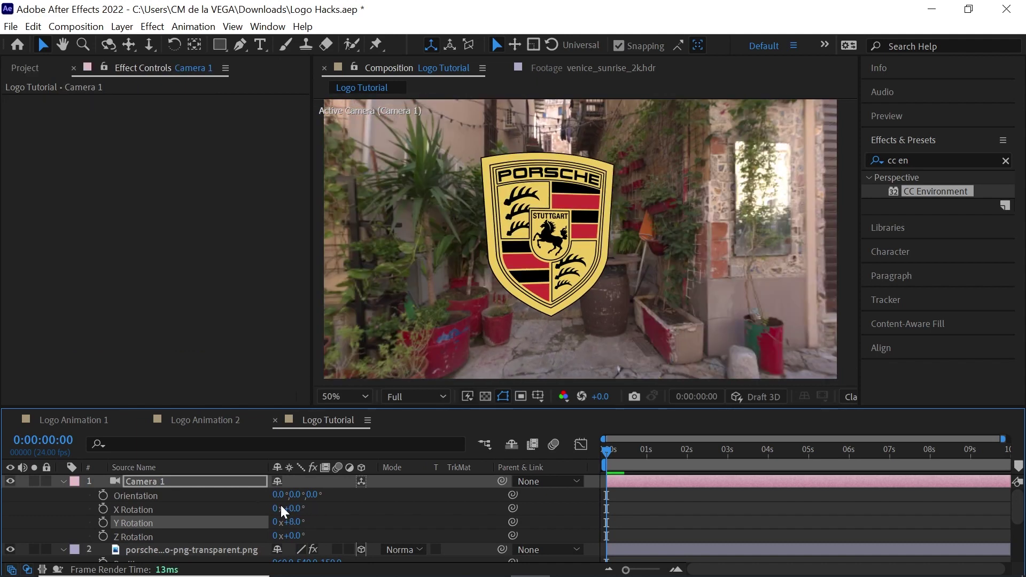